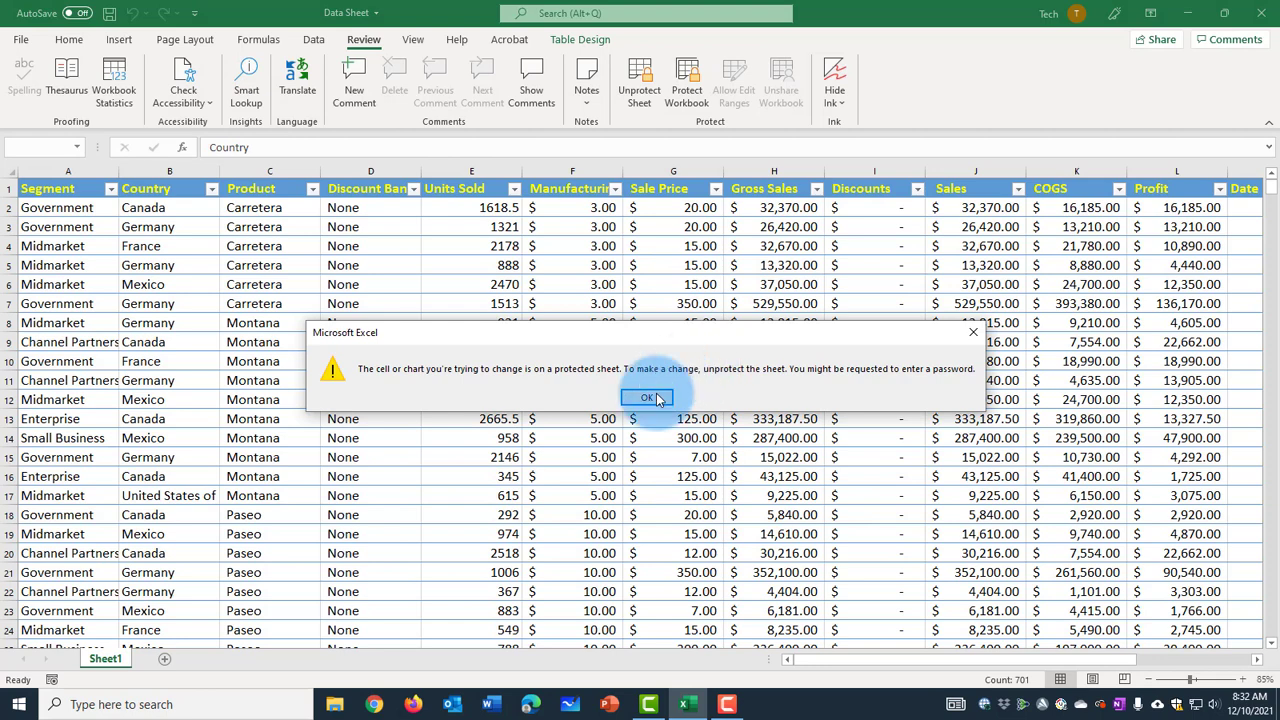
# Try to edit a cell in the Gross Sales column of the protected sheet and dismiss the warnings
pyautogui.click(646, 397)
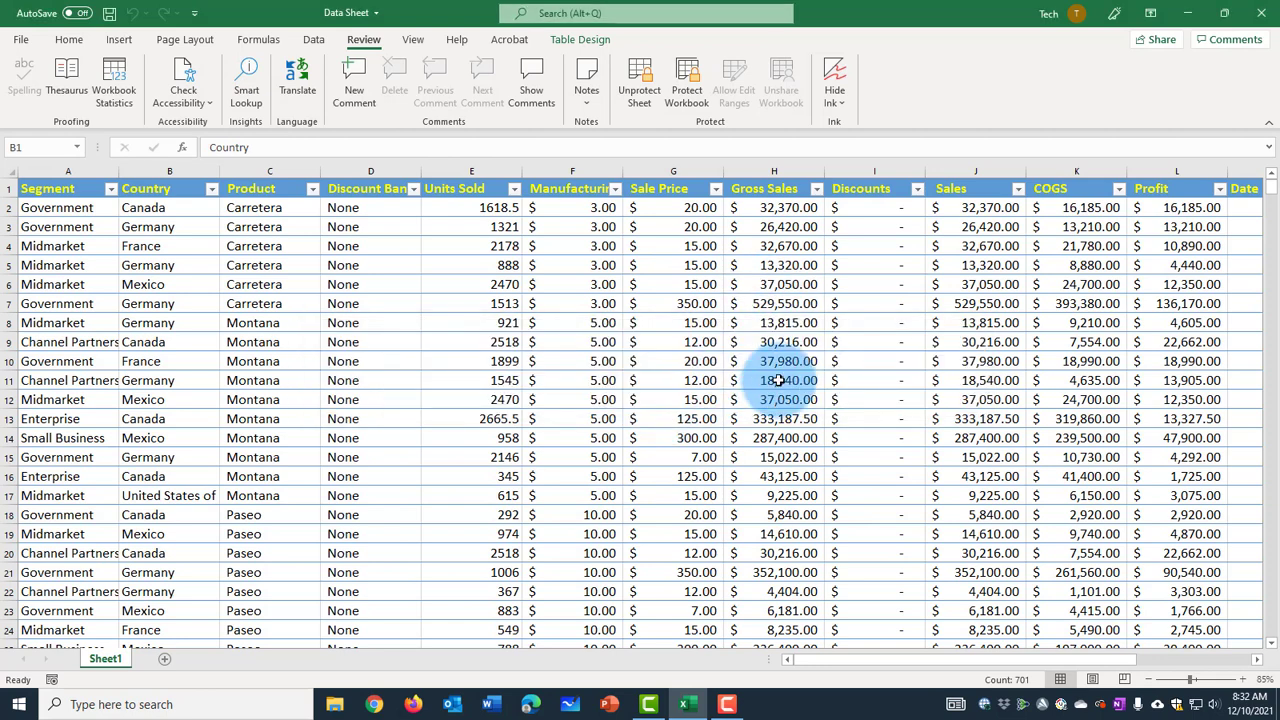
pyautogui.doubleClick(764, 372)
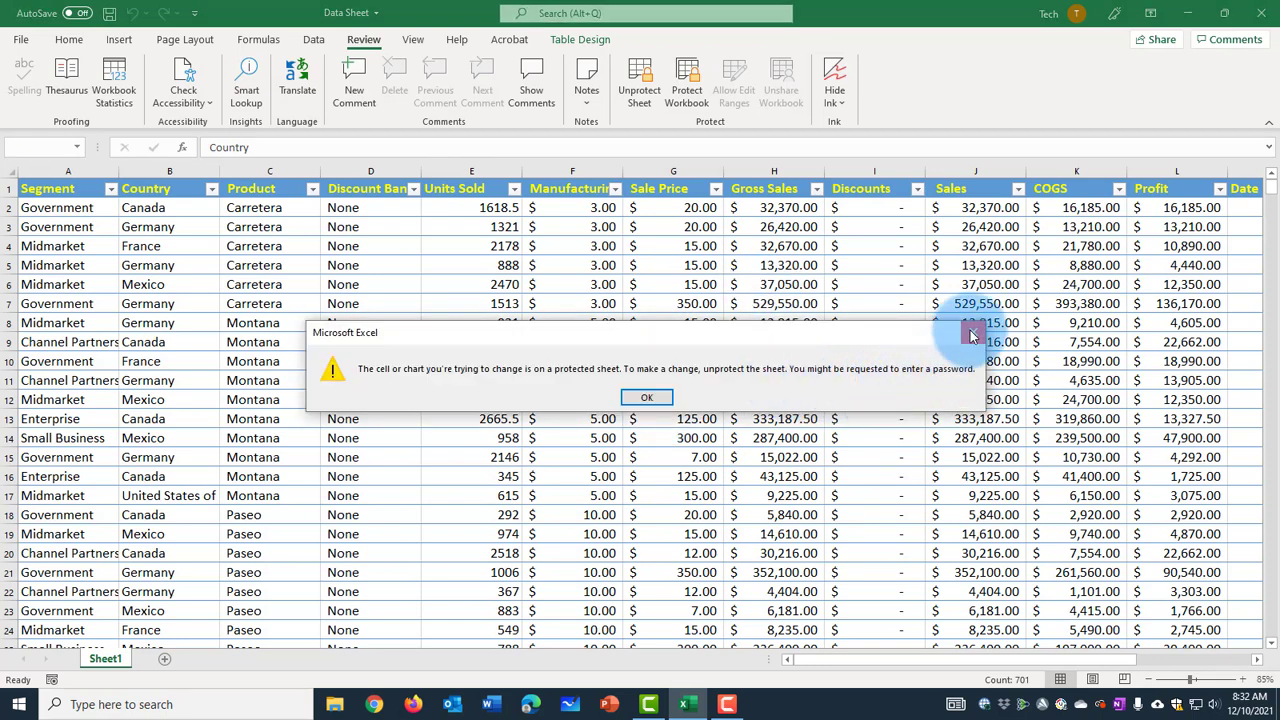
pyautogui.click(972, 335)
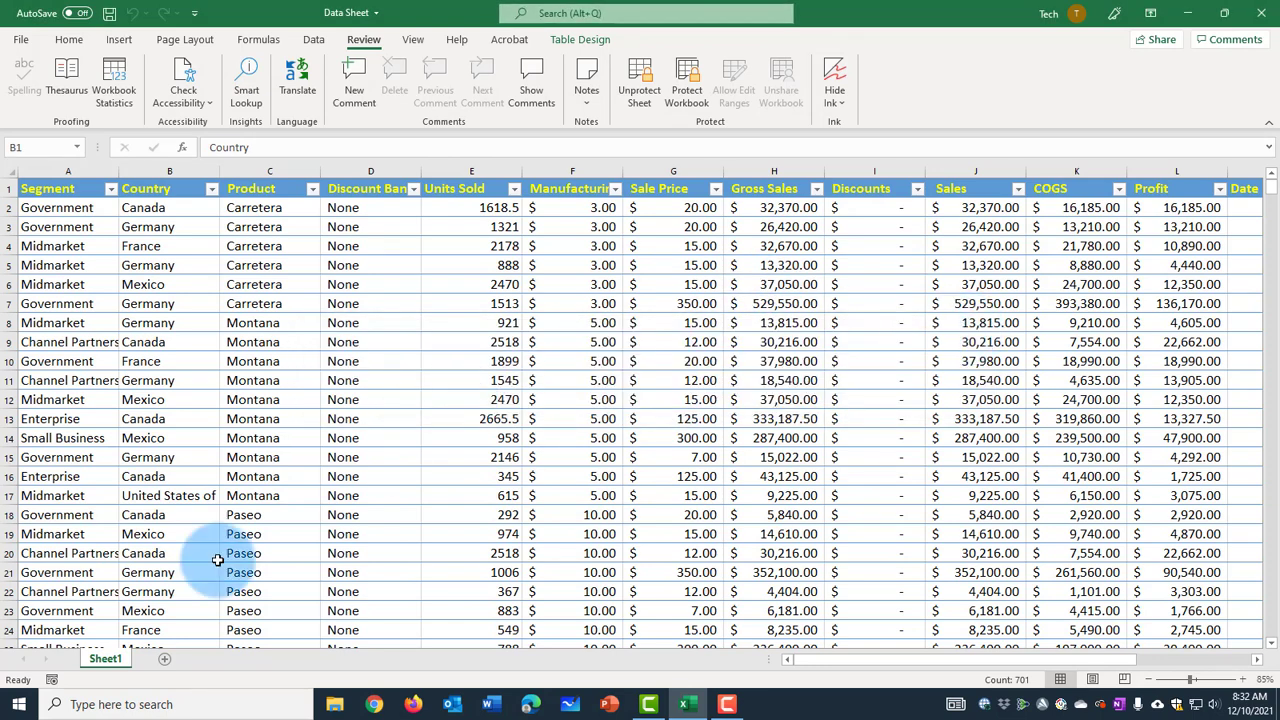
# Try to unprotect Sheet1, cancelling each password request without entering anything
pyautogui.rightClick(113, 665)
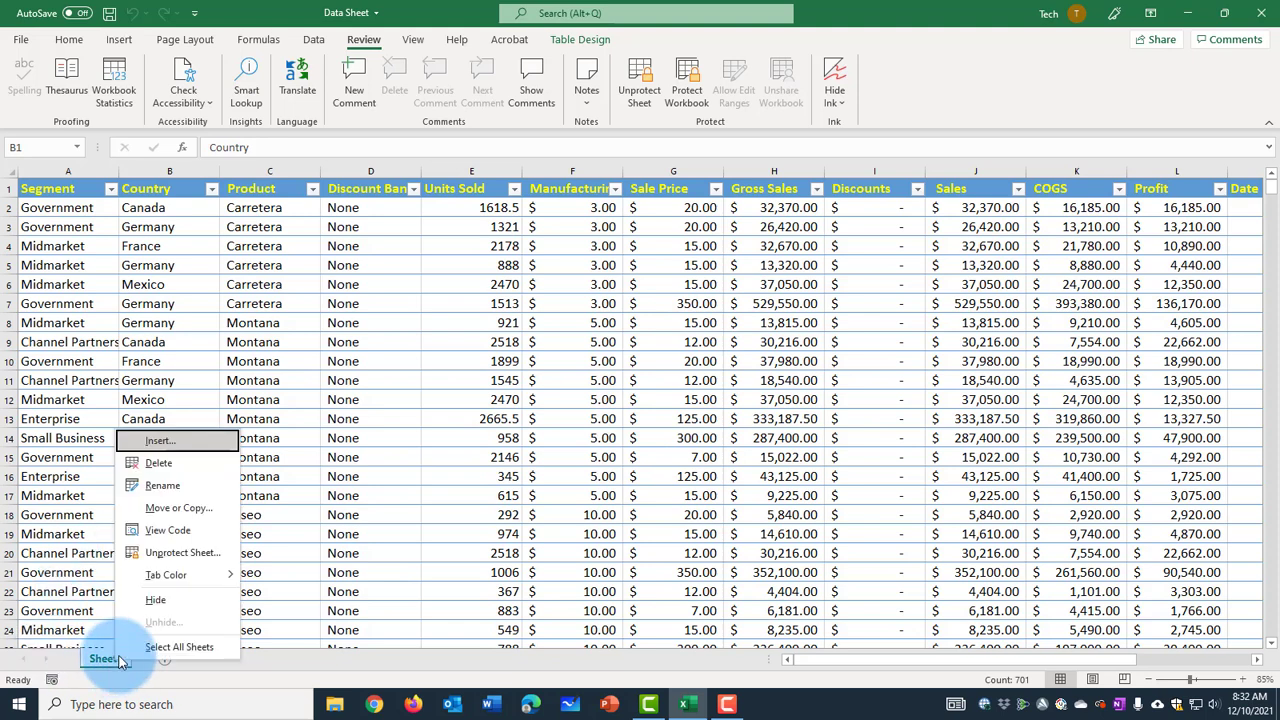
pyautogui.click(185, 555)
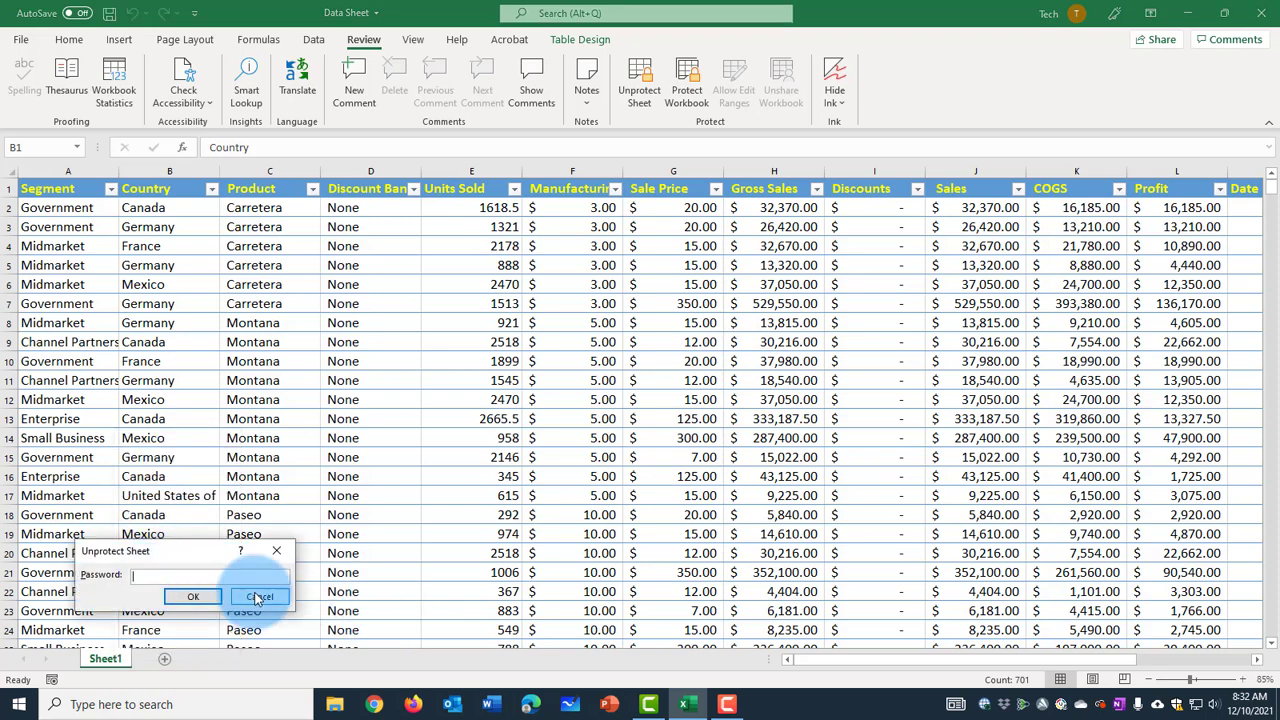
pyautogui.click(258, 597)
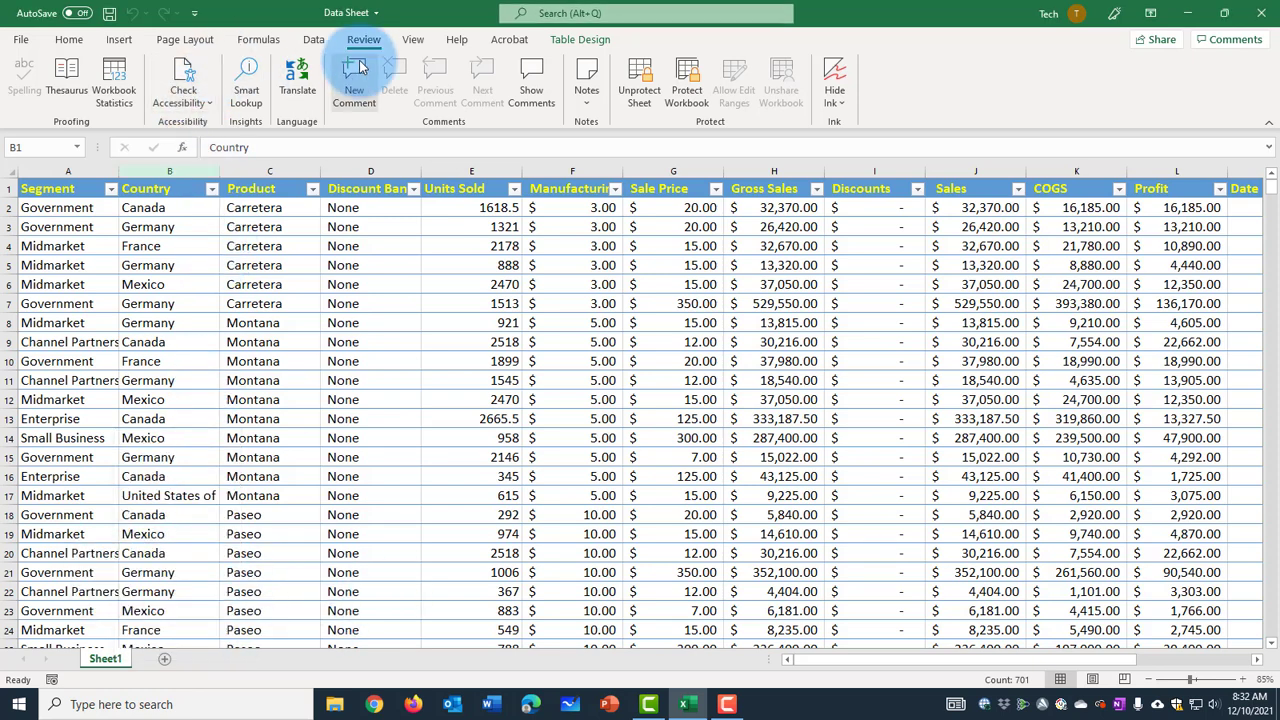
pyautogui.click(640, 78)
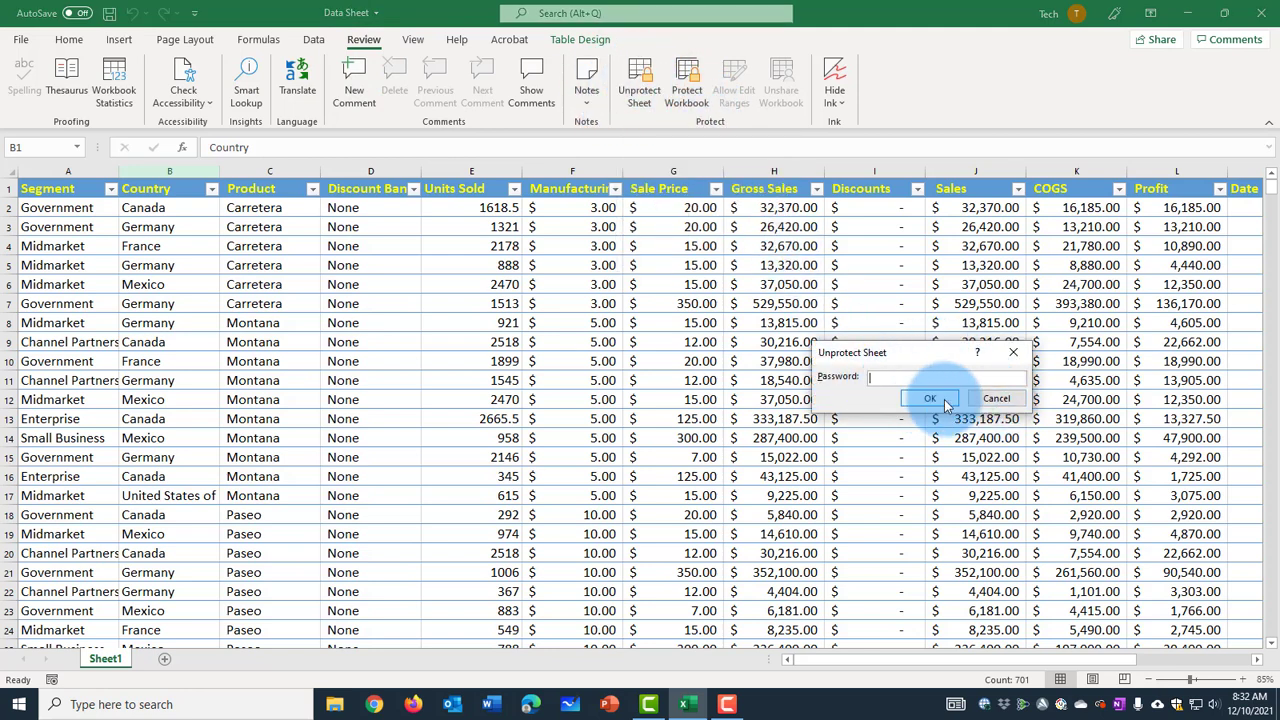
pyautogui.click(995, 399)
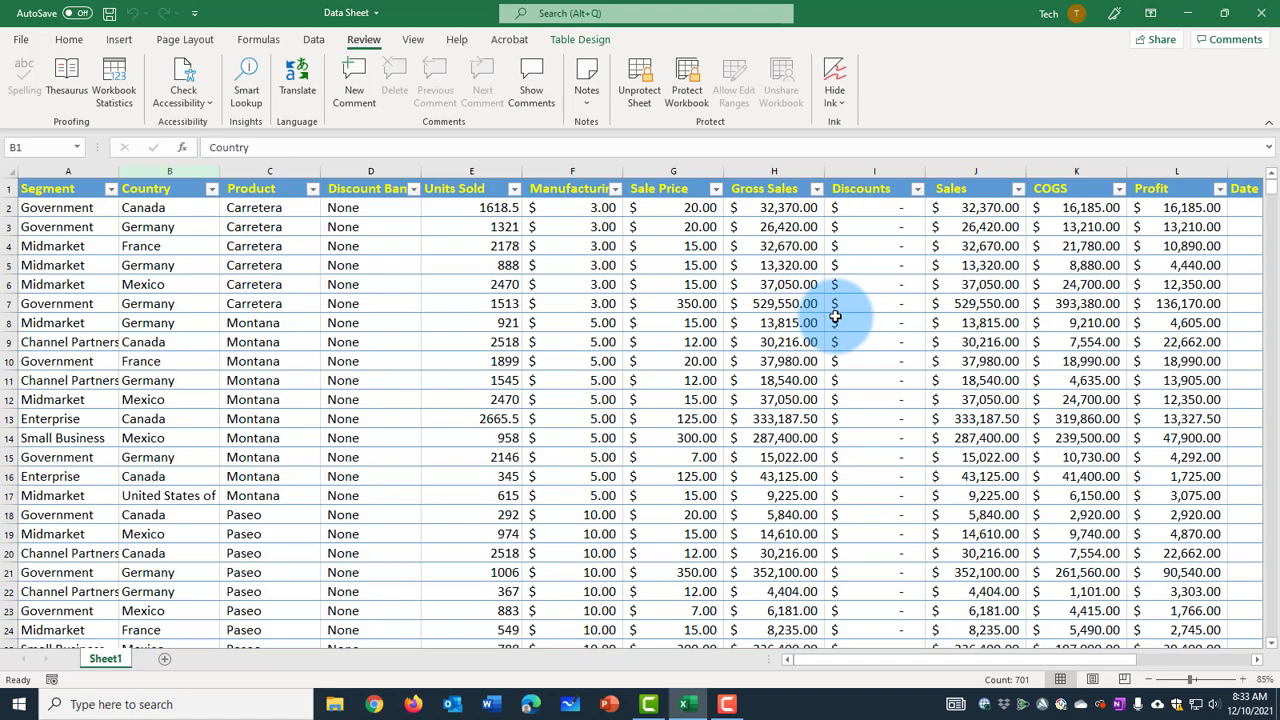
# Close the workbook and create a folder on the desktop with the default name New folder
pyautogui.click(1261, 13)
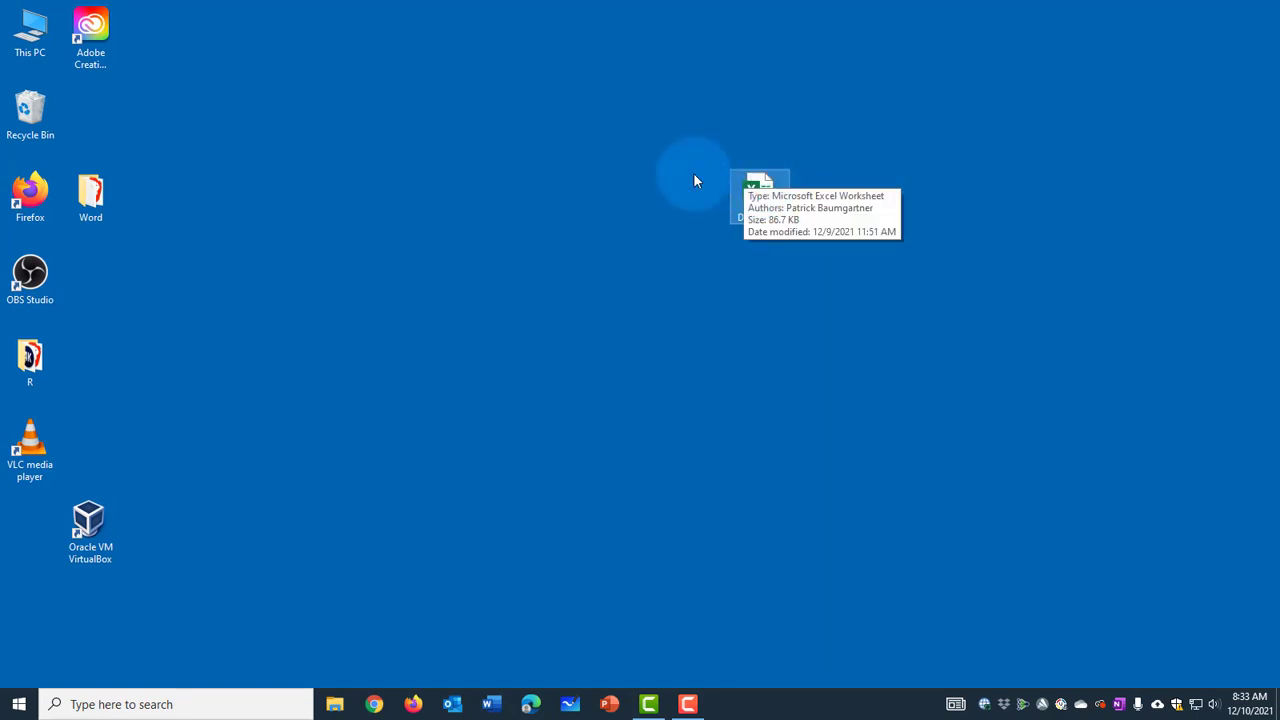
pyautogui.rightClick(415, 177)
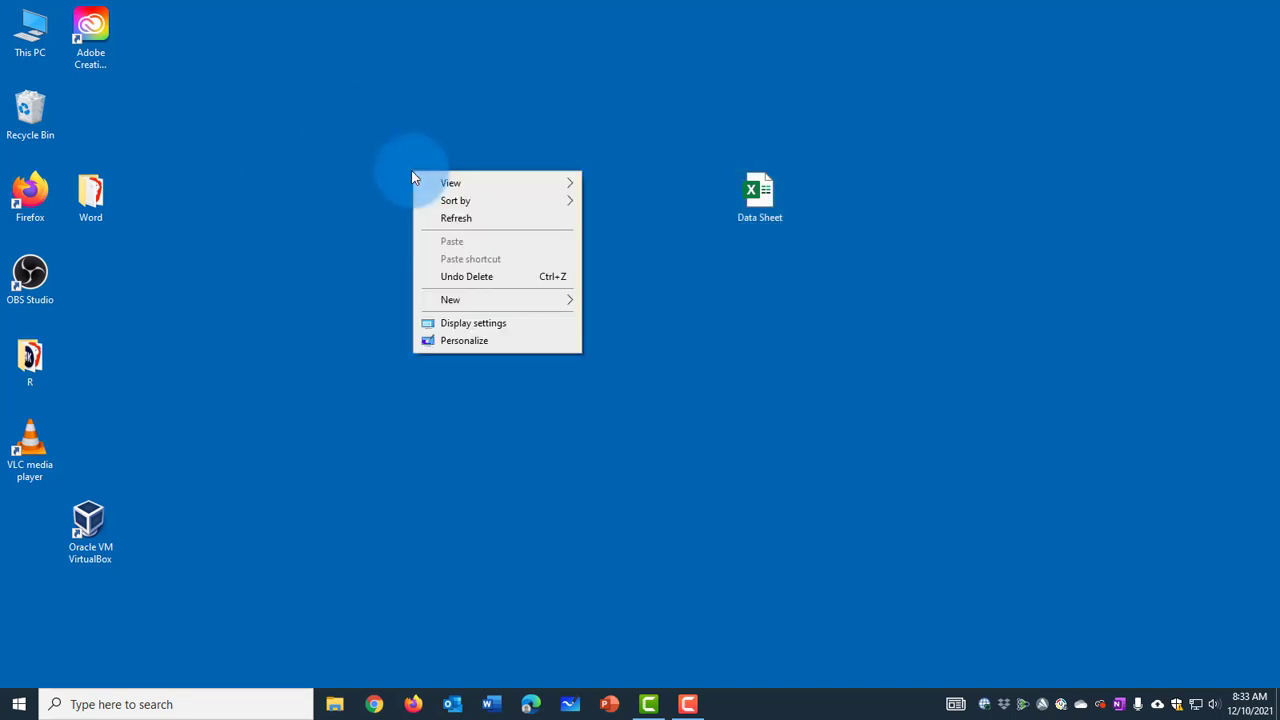
pyautogui.moveTo(459, 300)
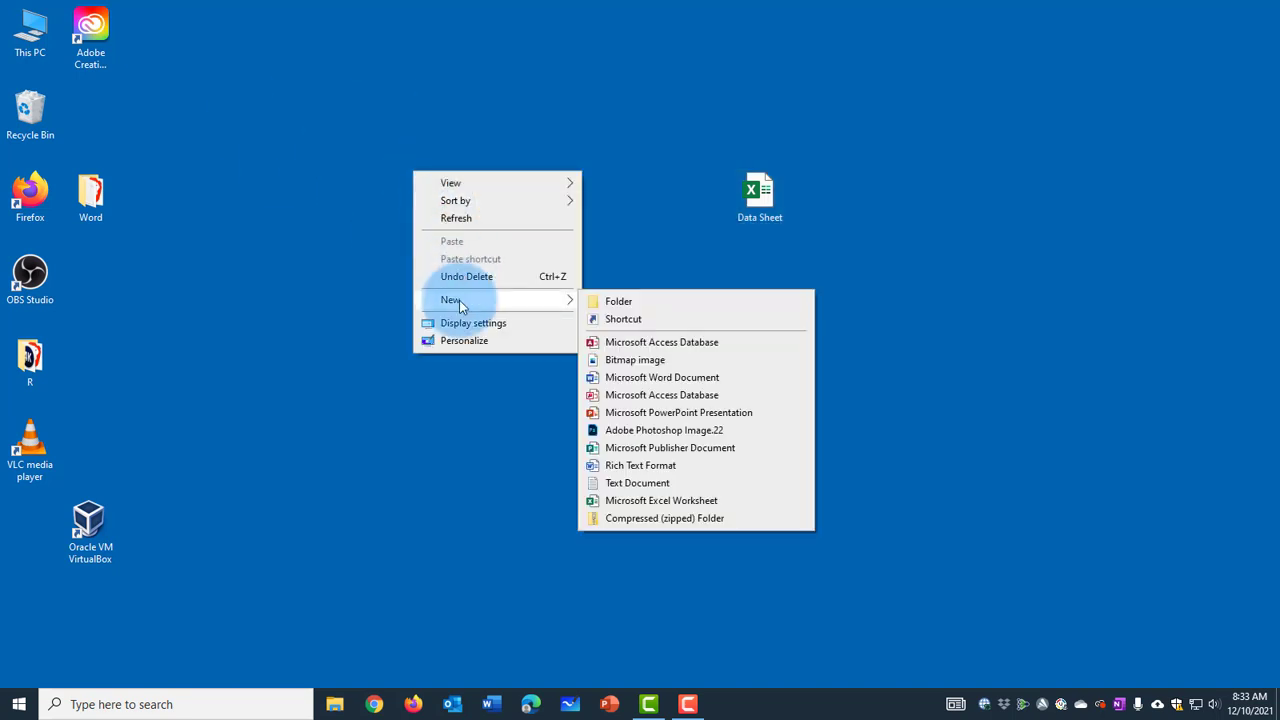
pyautogui.click(614, 304)
pyautogui.press('Return')
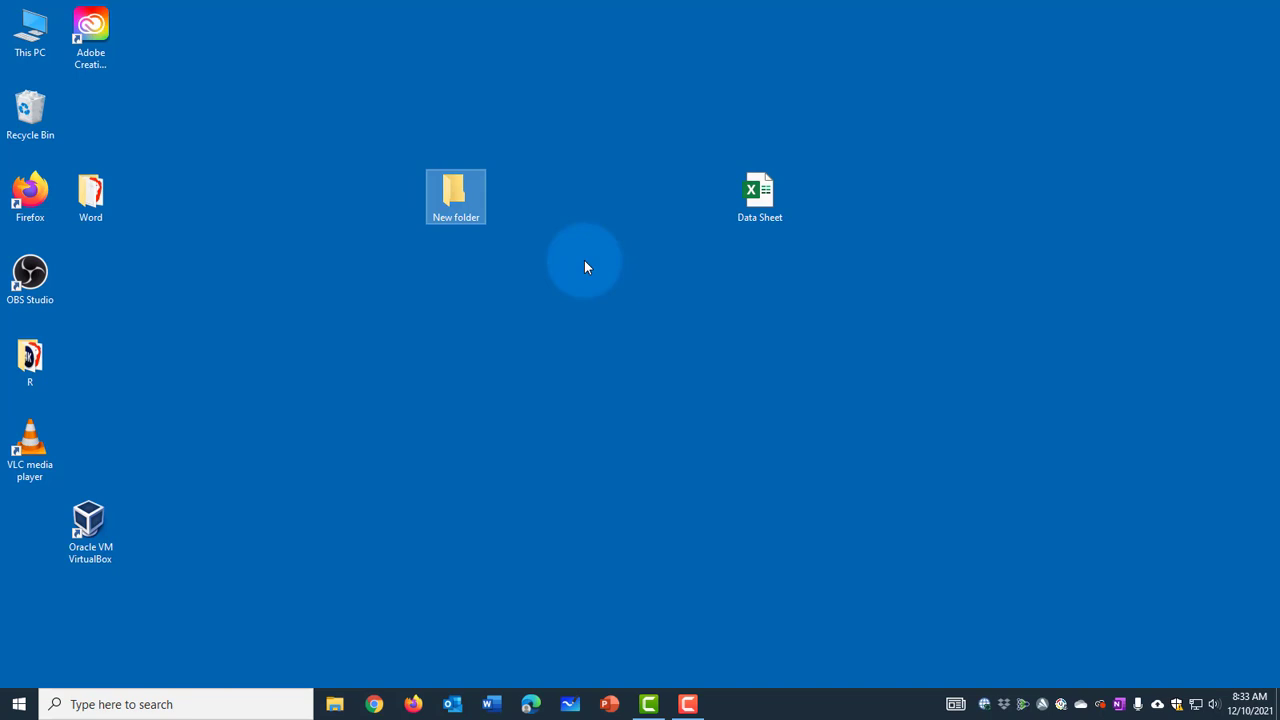
# Copy the Data Sheet workbook from the desktop into New folder
pyautogui.rightClick(760, 207)
pyautogui.rightClick(756, 212)
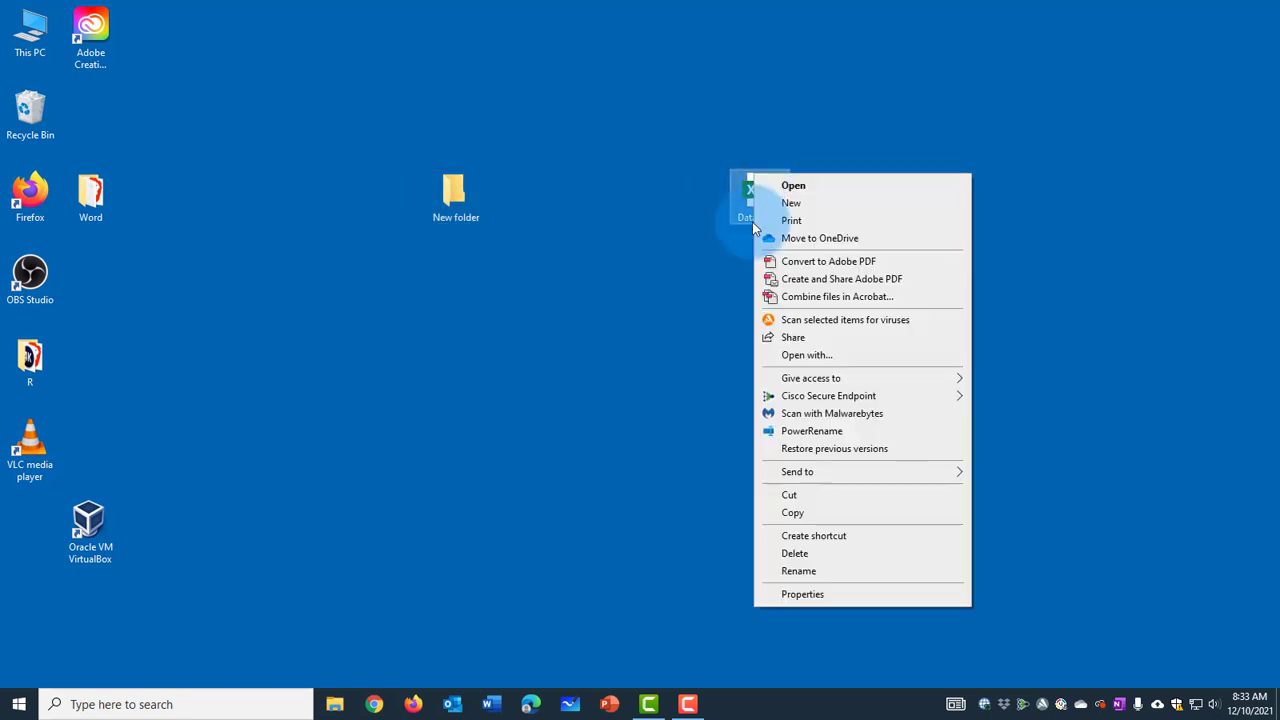
pyautogui.click(790, 512)
pyautogui.click(457, 182)
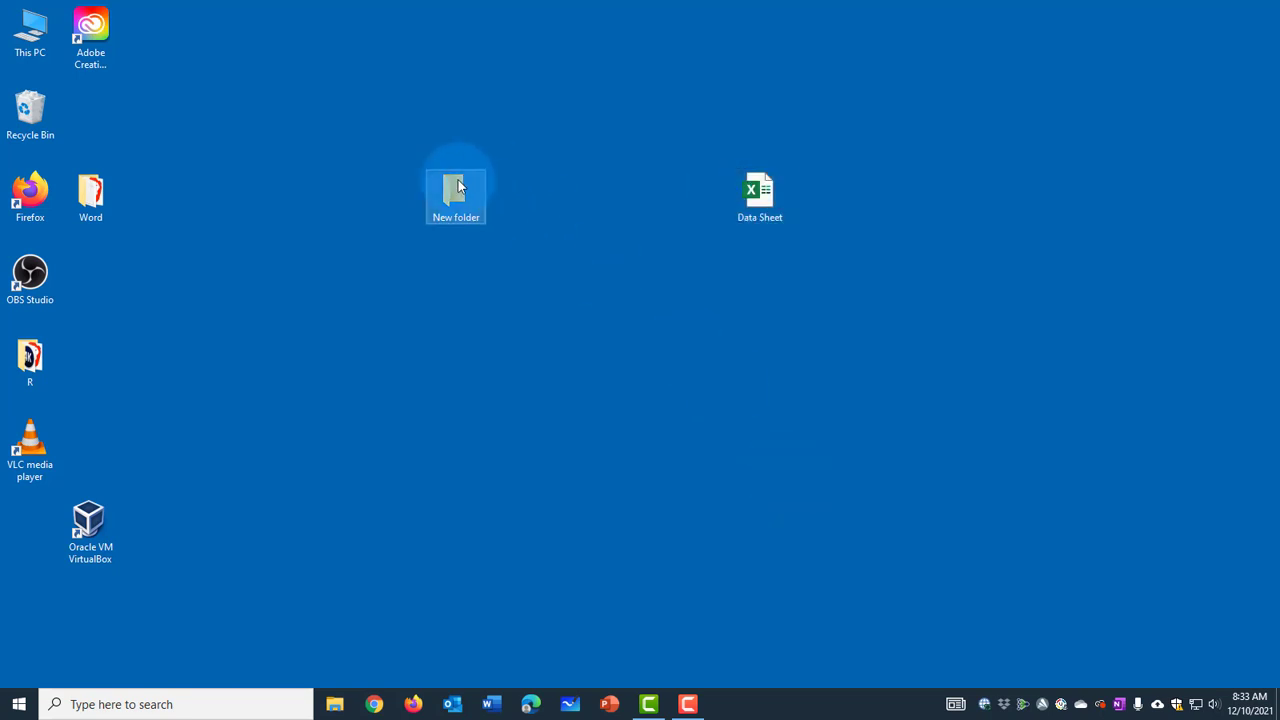
pyautogui.doubleClick(458, 179)
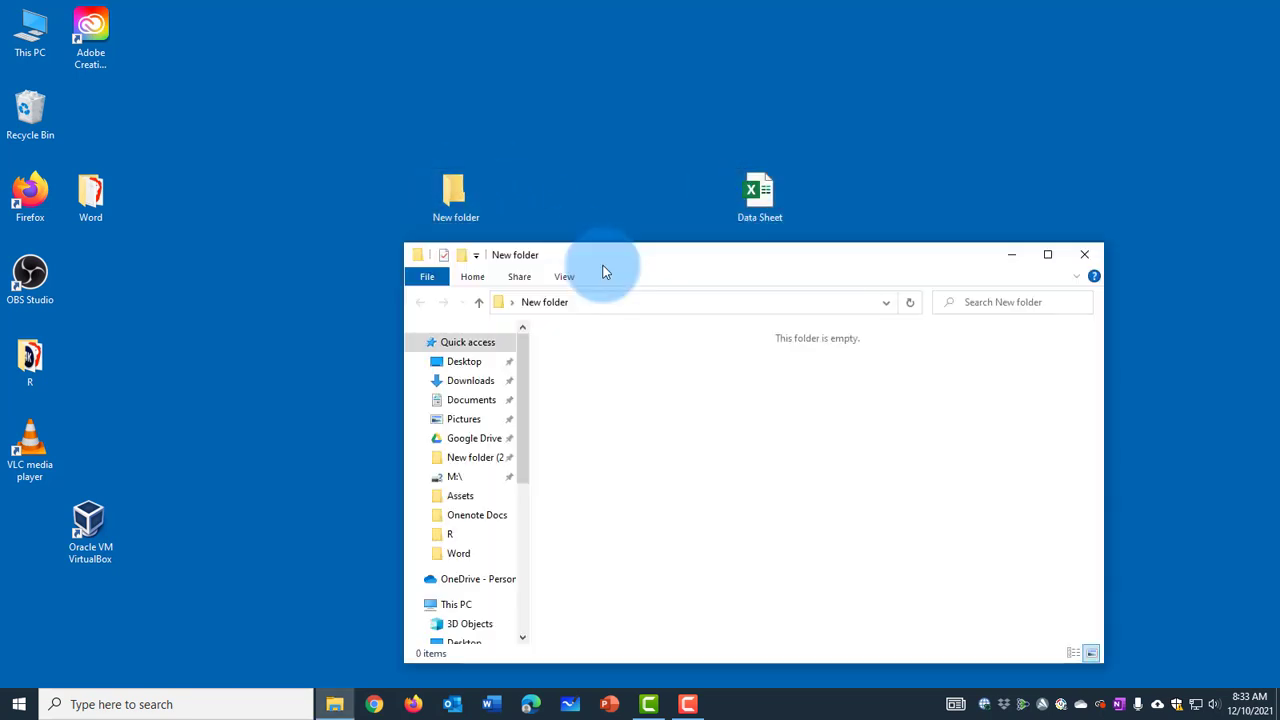
pyautogui.rightClick(681, 375)
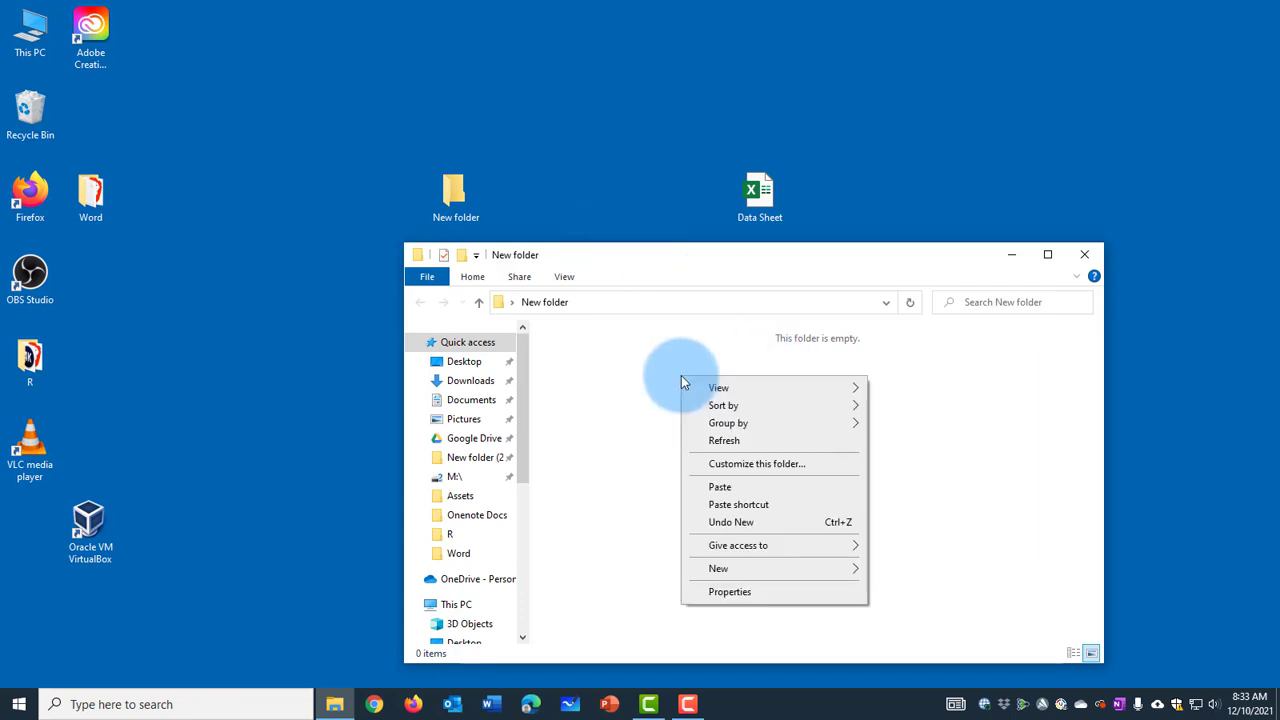
pyautogui.click(727, 486)
# Turn on the display of file name extensions for the files in New folder
pyautogui.moveTo(633, 260)
pyautogui.mouseDown()
pyautogui.moveTo(557, 206)
pyautogui.moveTo(646, 271)
pyautogui.mouseUp()
pyautogui.click(581, 412)
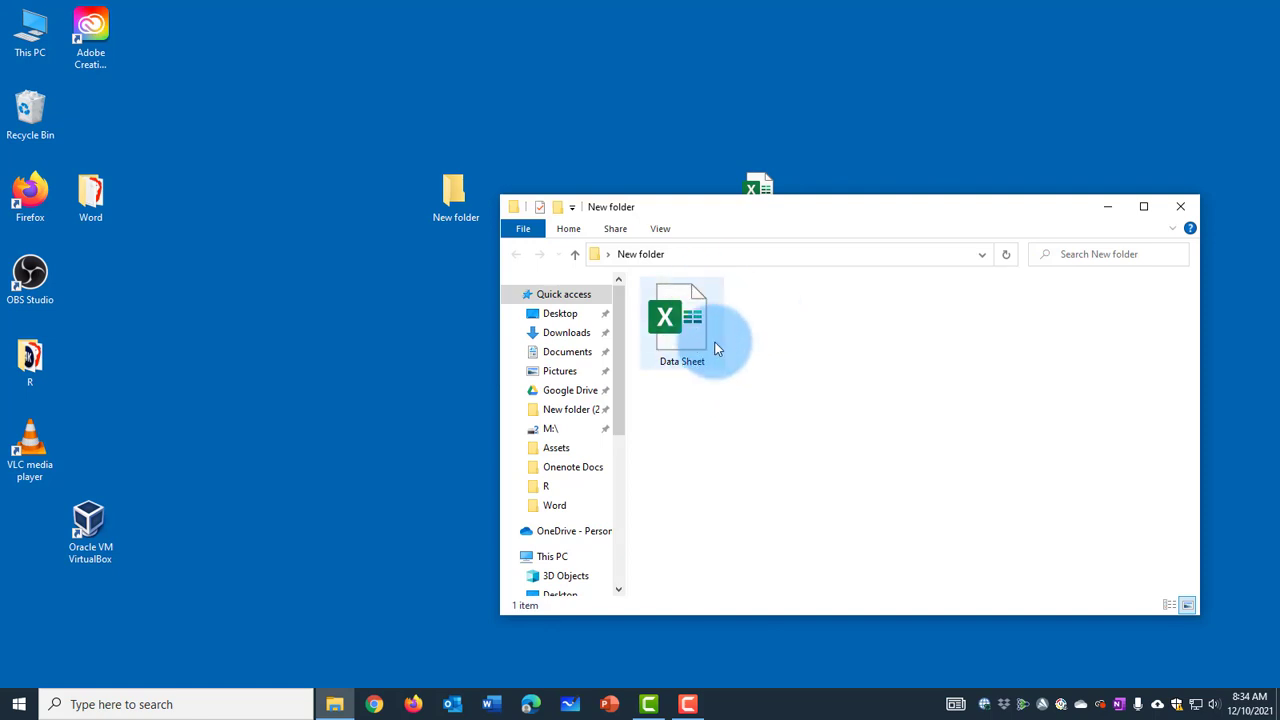
pyautogui.click(689, 268)
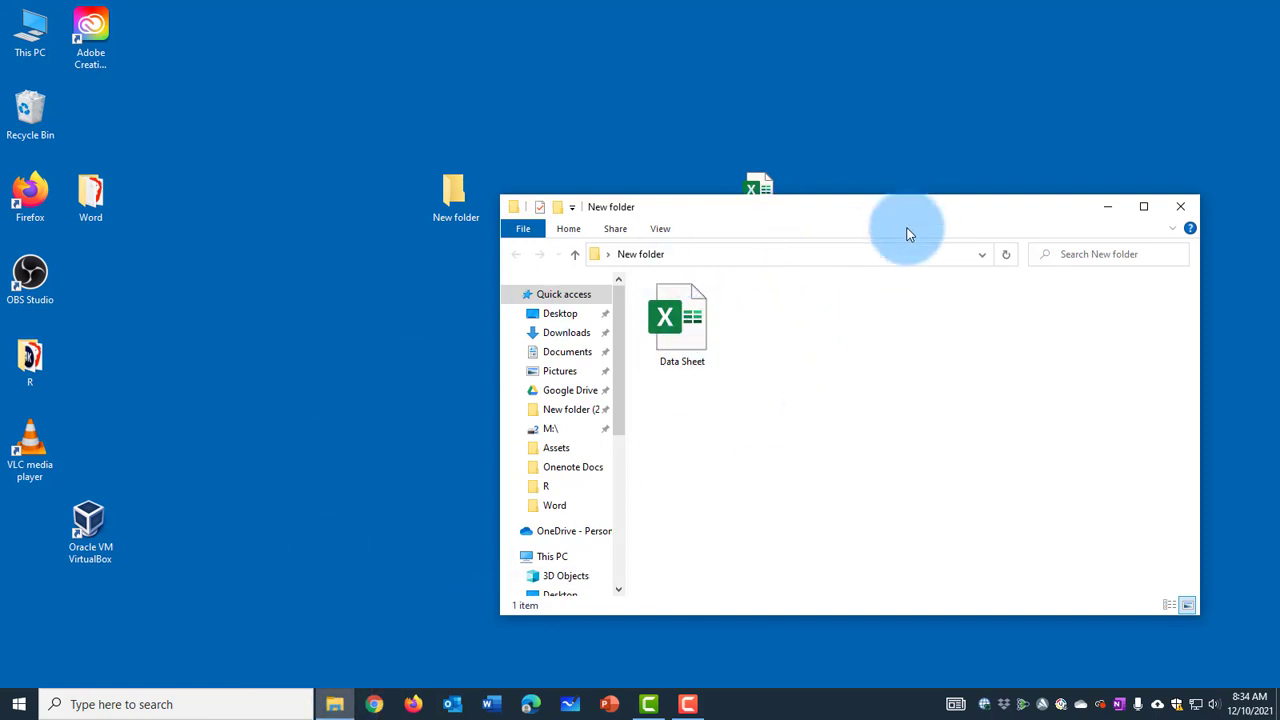
pyautogui.moveTo(785, 216); pyautogui.dragTo(817, 205)
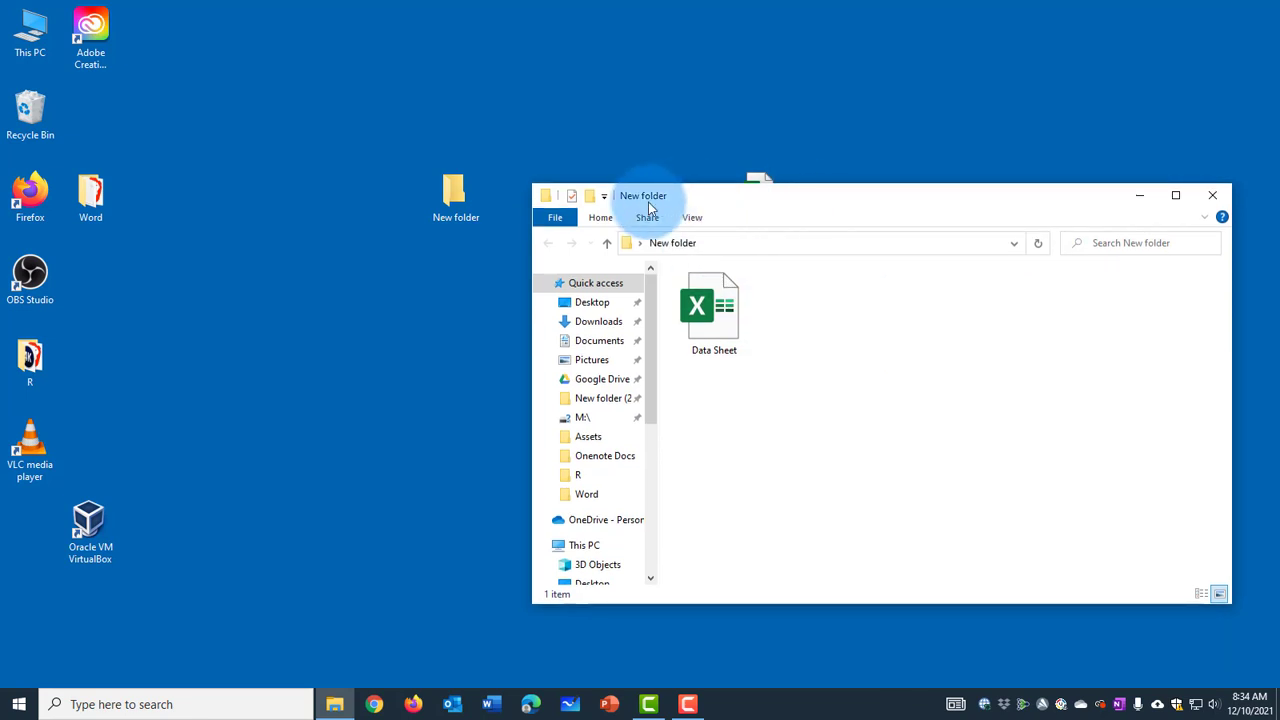
pyautogui.click(692, 220)
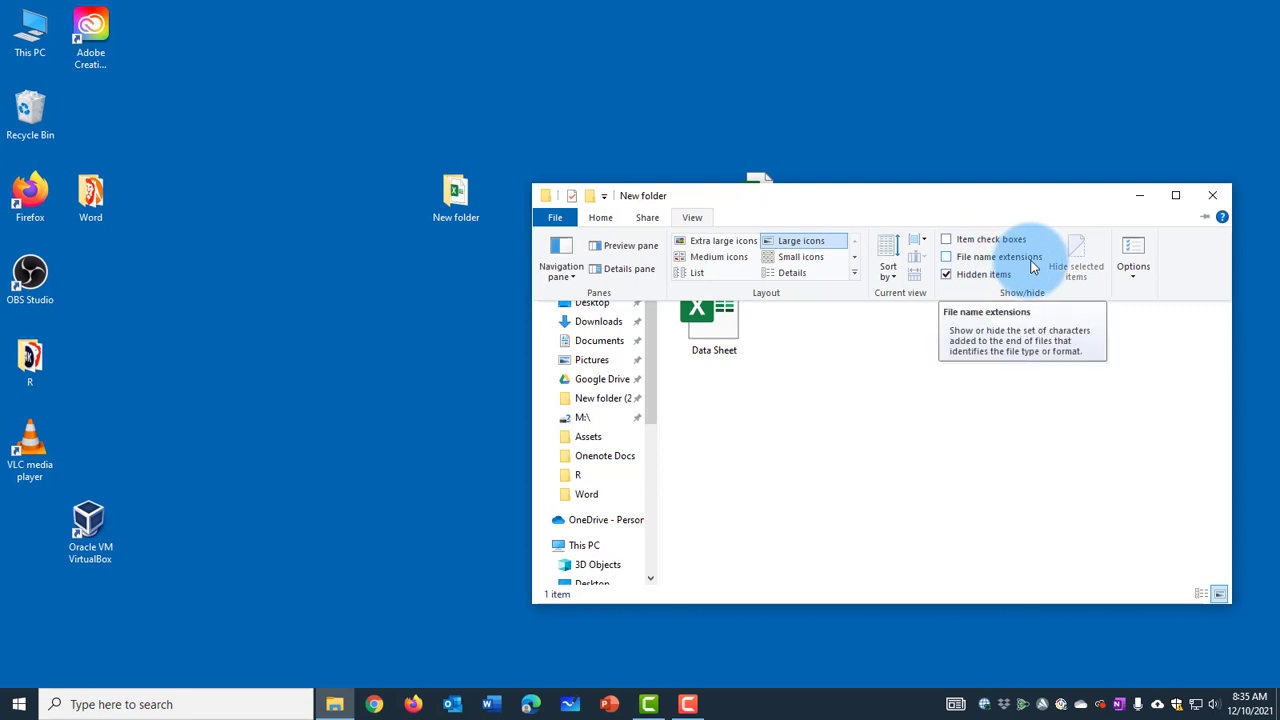
pyautogui.click(948, 257)
# Rename the copied workbook in New folder as Data Sheet.zip and accept the extension change
pyautogui.moveTo(736, 362)
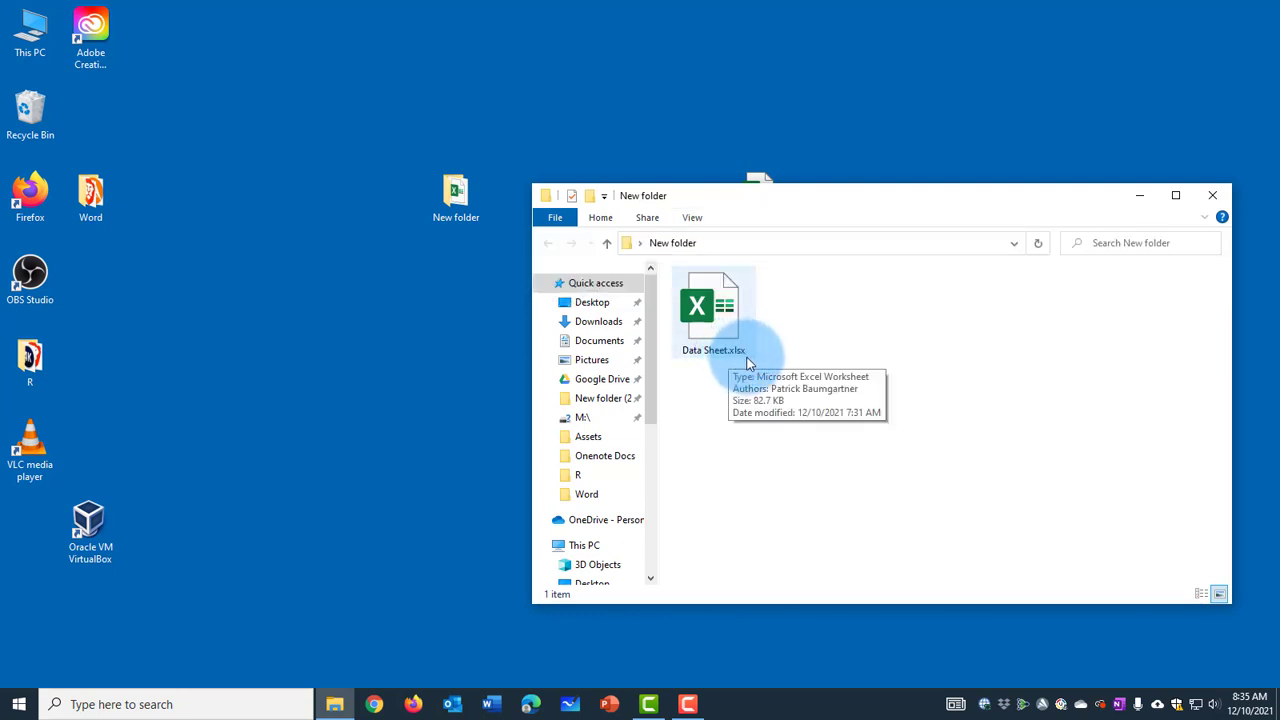
pyautogui.rightClick(713, 345)
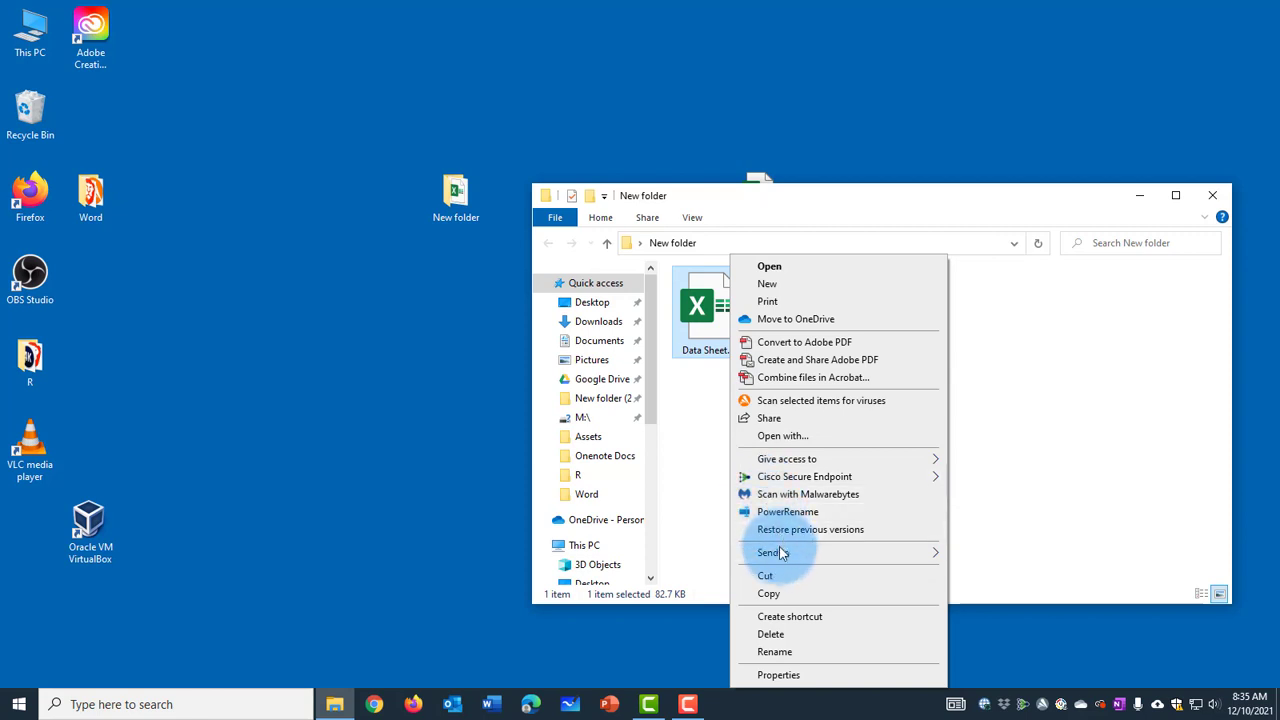
pyautogui.click(792, 653)
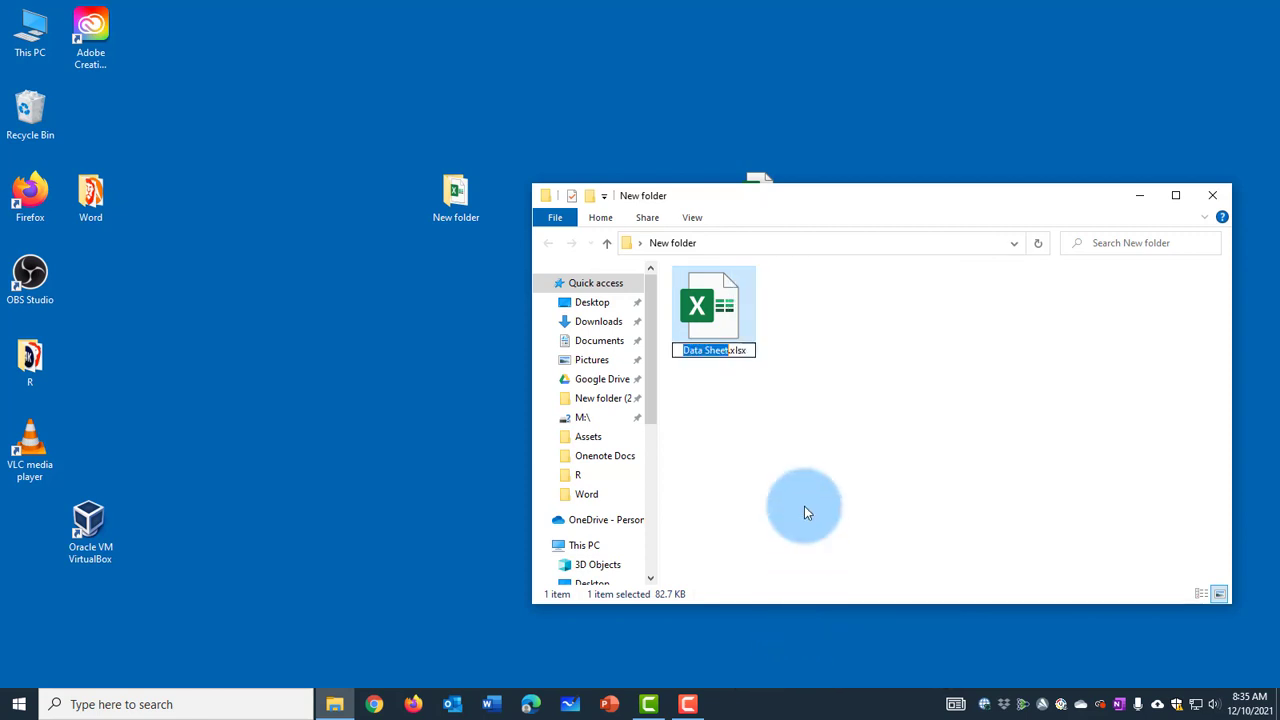
pyautogui.click(755, 350)
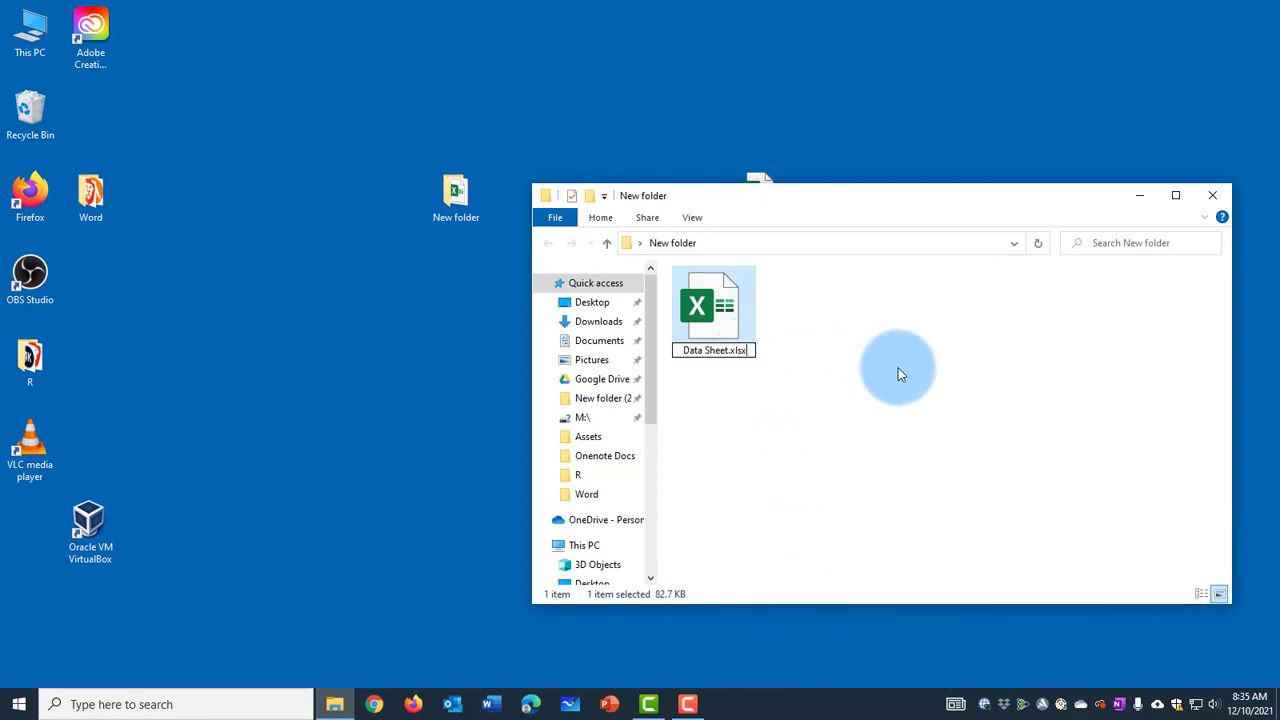
pyautogui.press('BackSpace')
pyautogui.press('BackSpace')
pyautogui.press('BackSpace')
pyautogui.press('BackSpace')
pyautogui.write('zip')
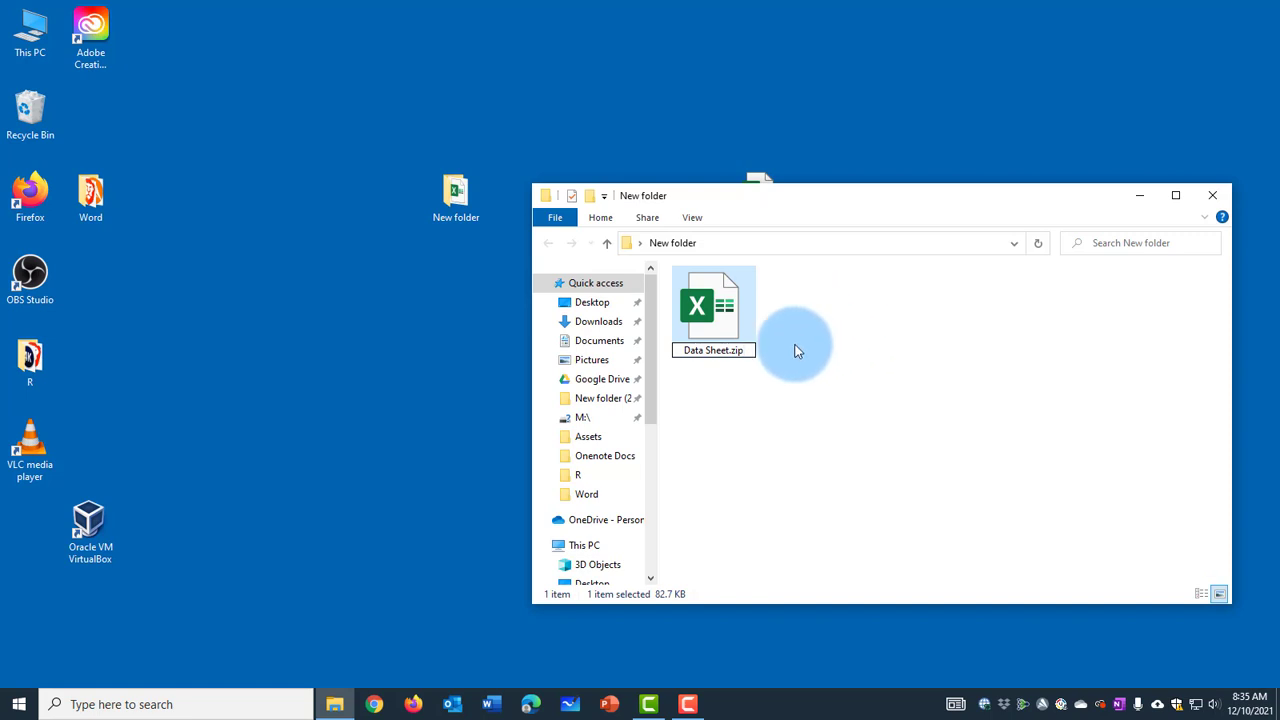
pyautogui.click(855, 360)
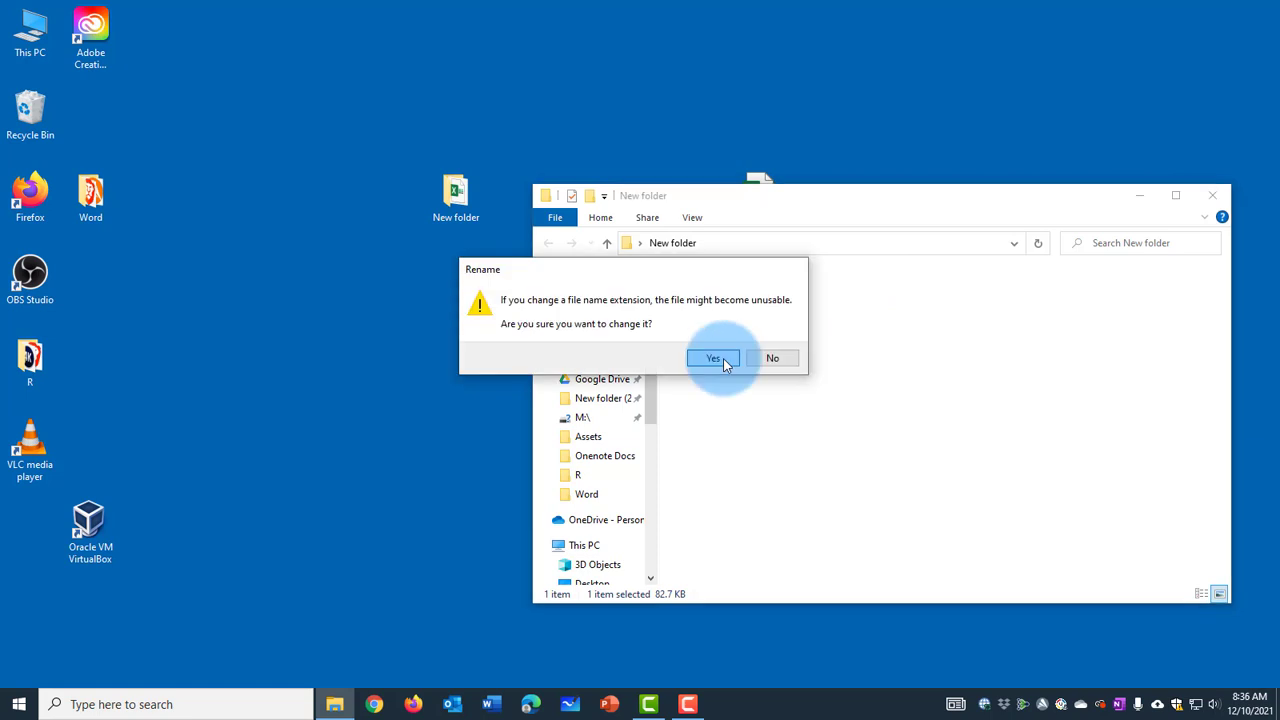
pyautogui.click(723, 358)
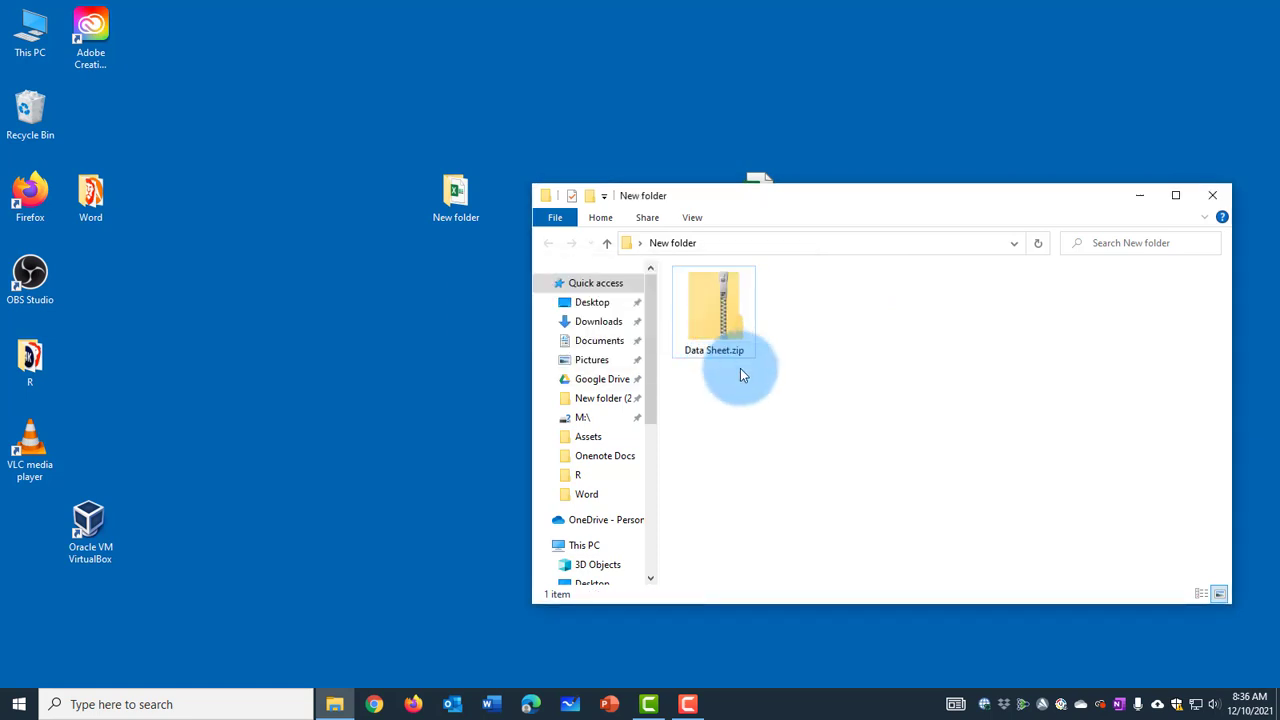
# Copy sheet1.xml from the xl/worksheets folder inside Data Sheet.zip to the desktop
pyautogui.click(716, 318)
pyautogui.doubleClick(716, 318)
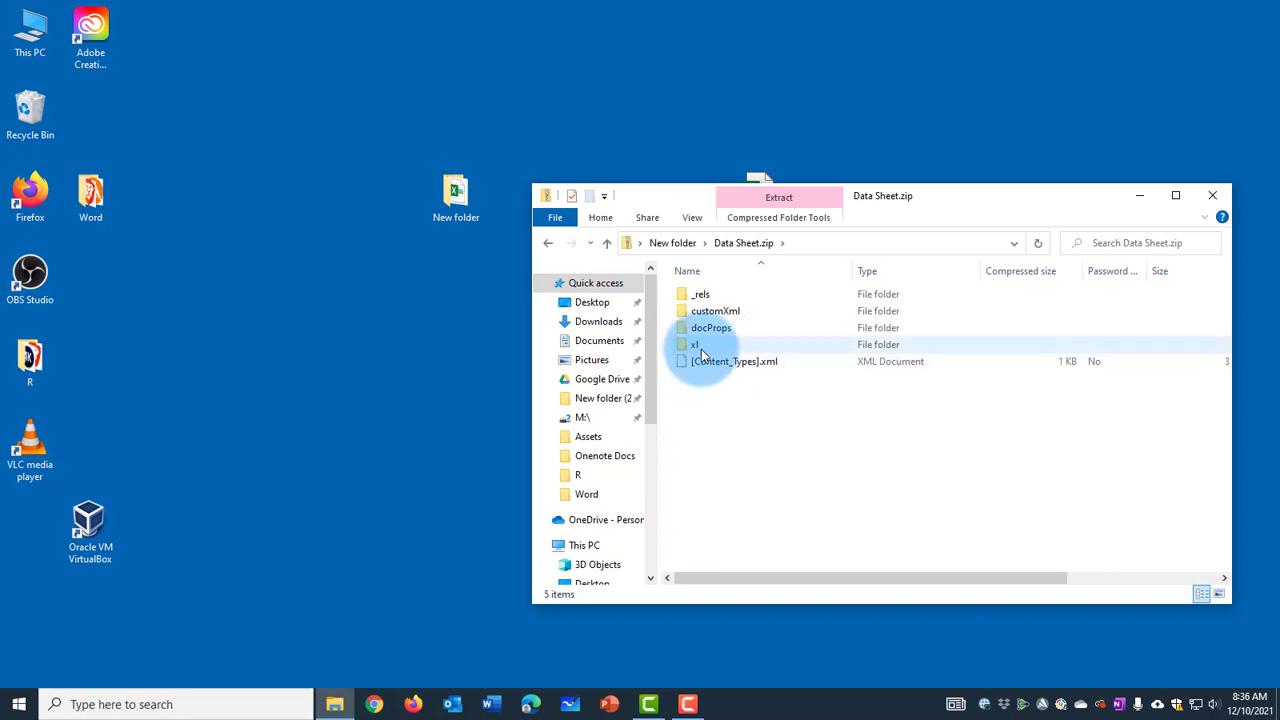
pyautogui.doubleClick(697, 344)
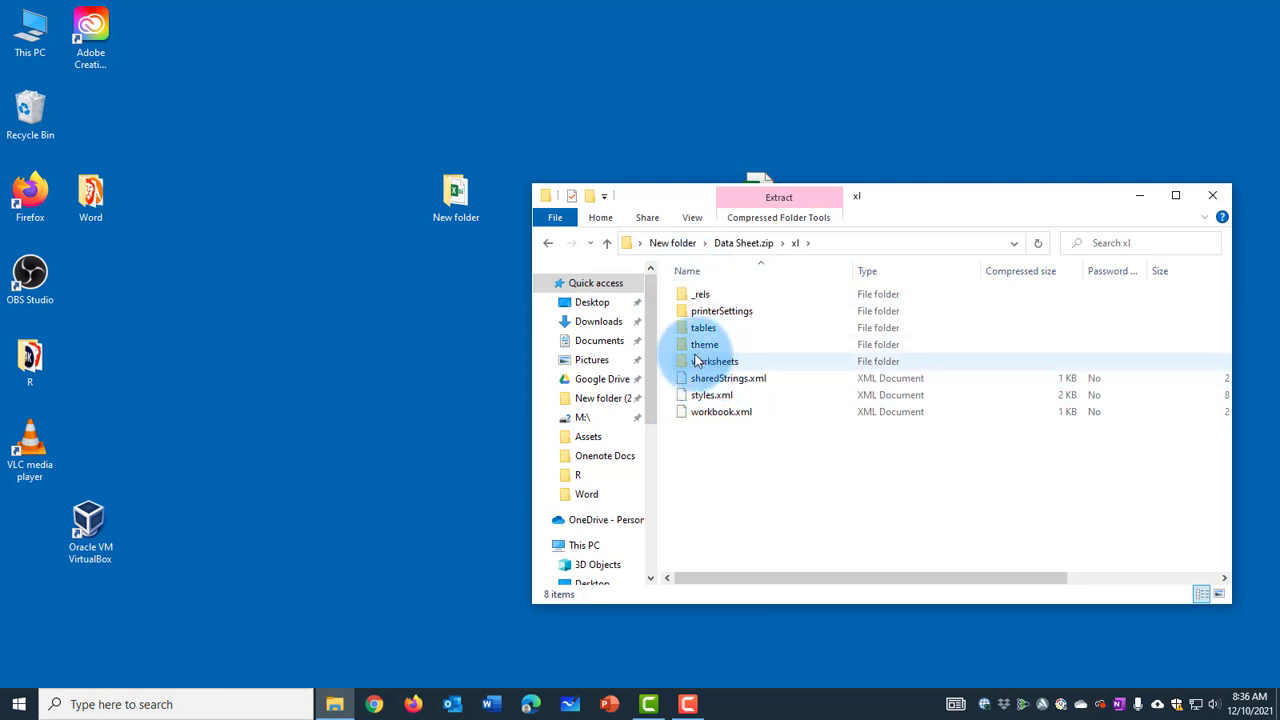
pyautogui.doubleClick(714, 362)
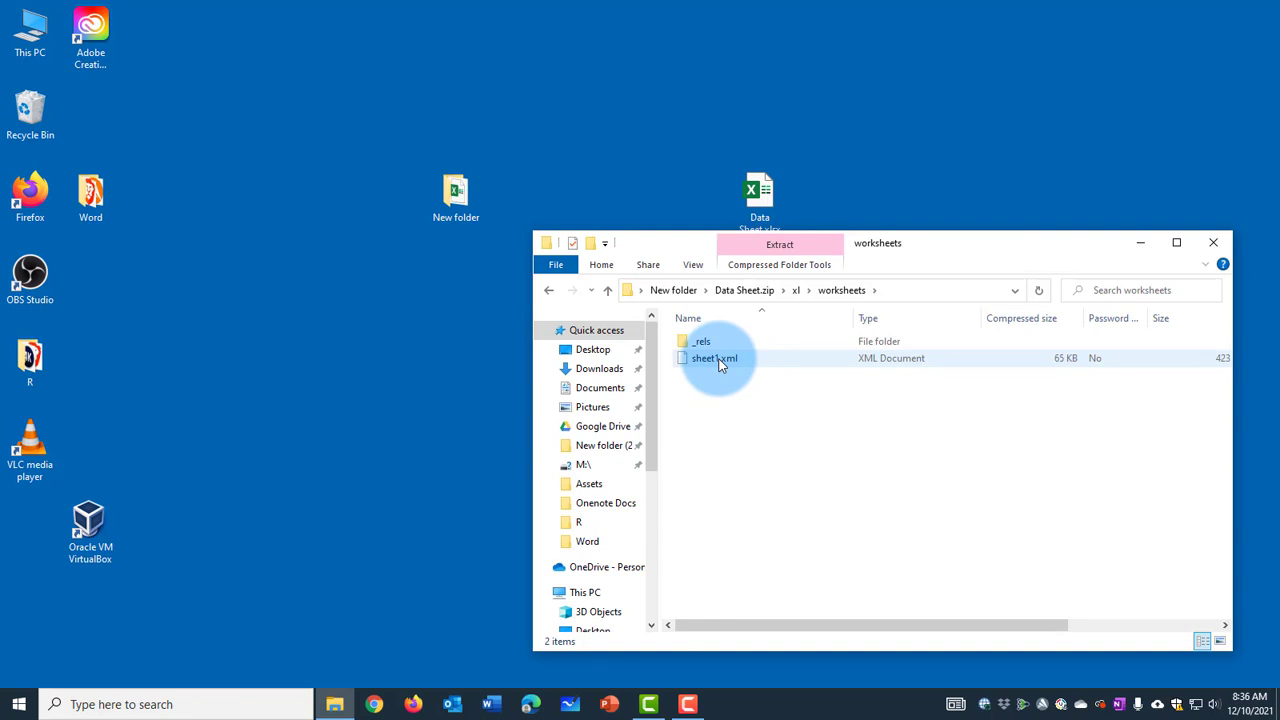
pyautogui.moveTo(718, 364); pyautogui.dragTo(424, 371)
pyautogui.click(466, 378)
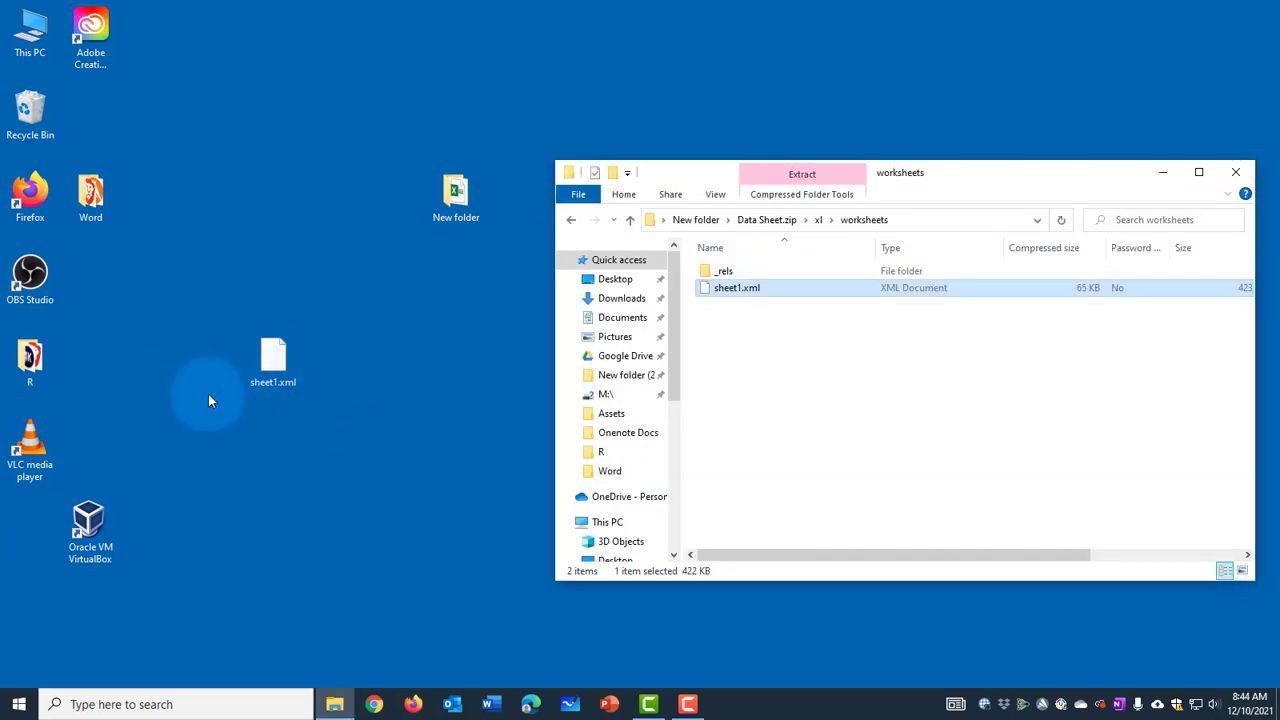
# Open the desktop copy of sheet1.xml in Notepad and maximize its window
pyautogui.rightClick(275, 352)
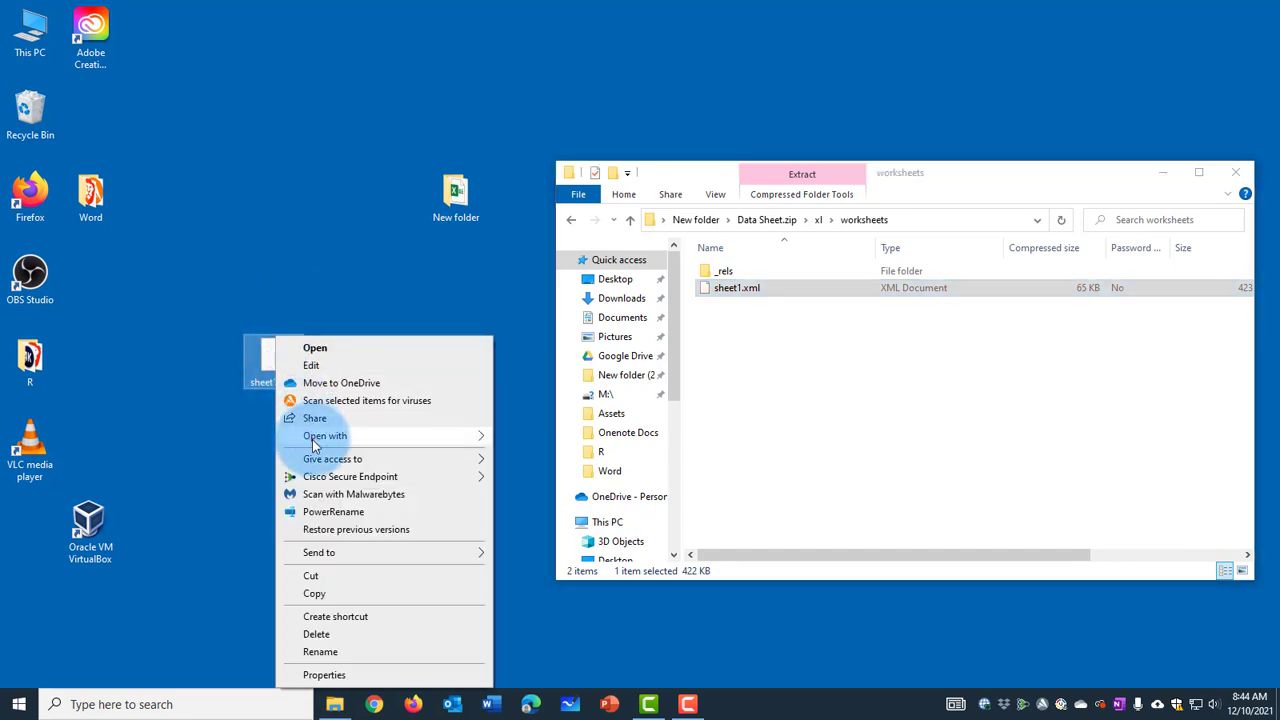
pyautogui.moveTo(300, 435)
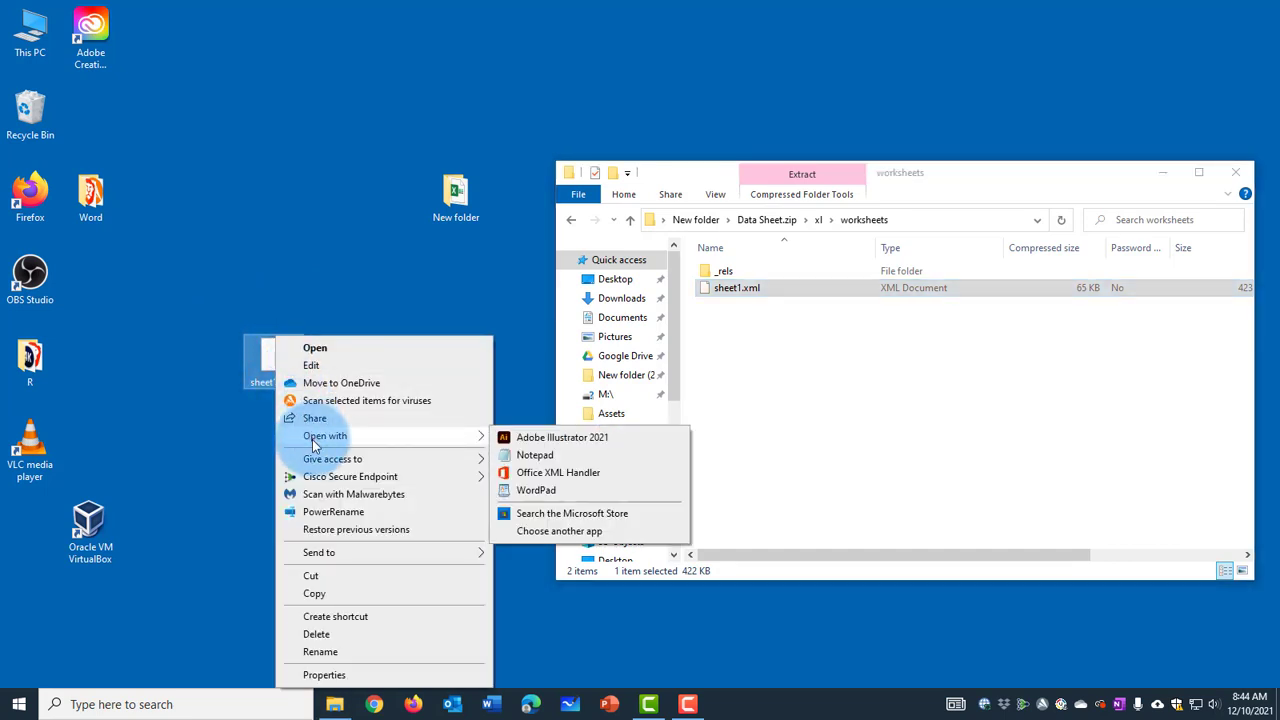
pyautogui.click(535, 455)
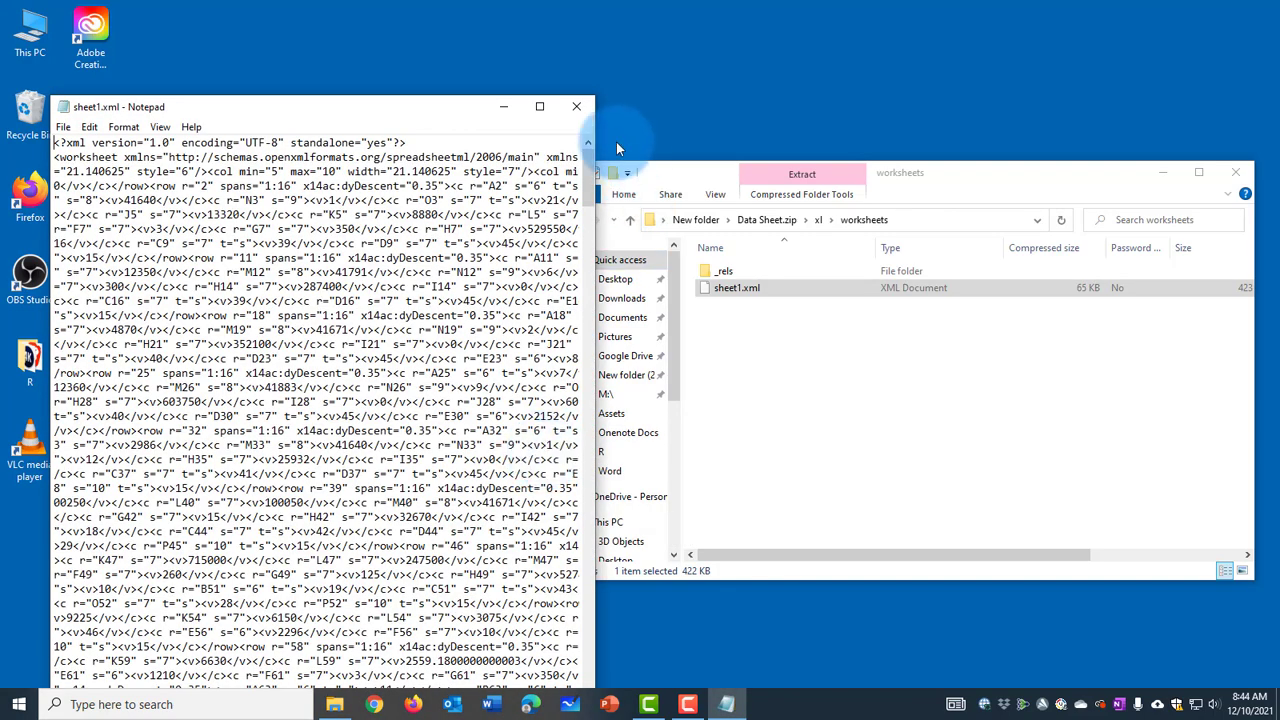
pyautogui.click(540, 108)
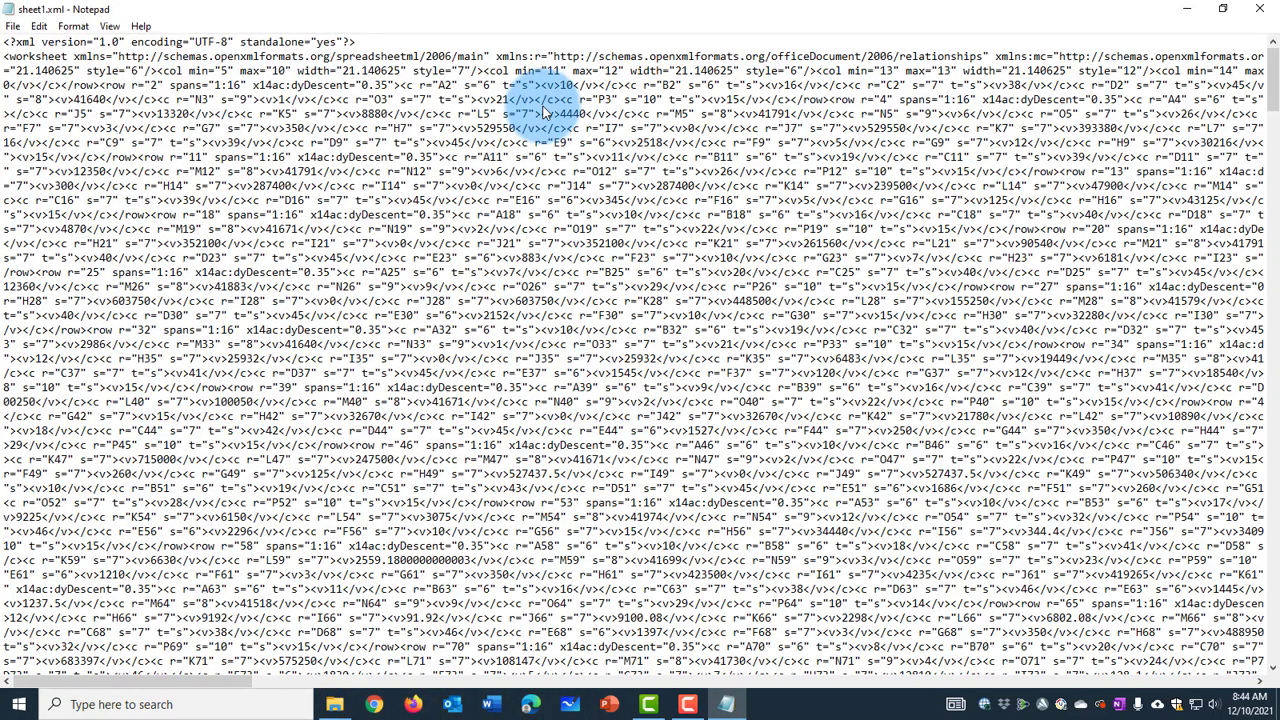
# Turn on word wrap for the text of sheet1.xml
pyautogui.scroll(-10, 1071, 320)
pyautogui.scroll(-20, 1120, 315)
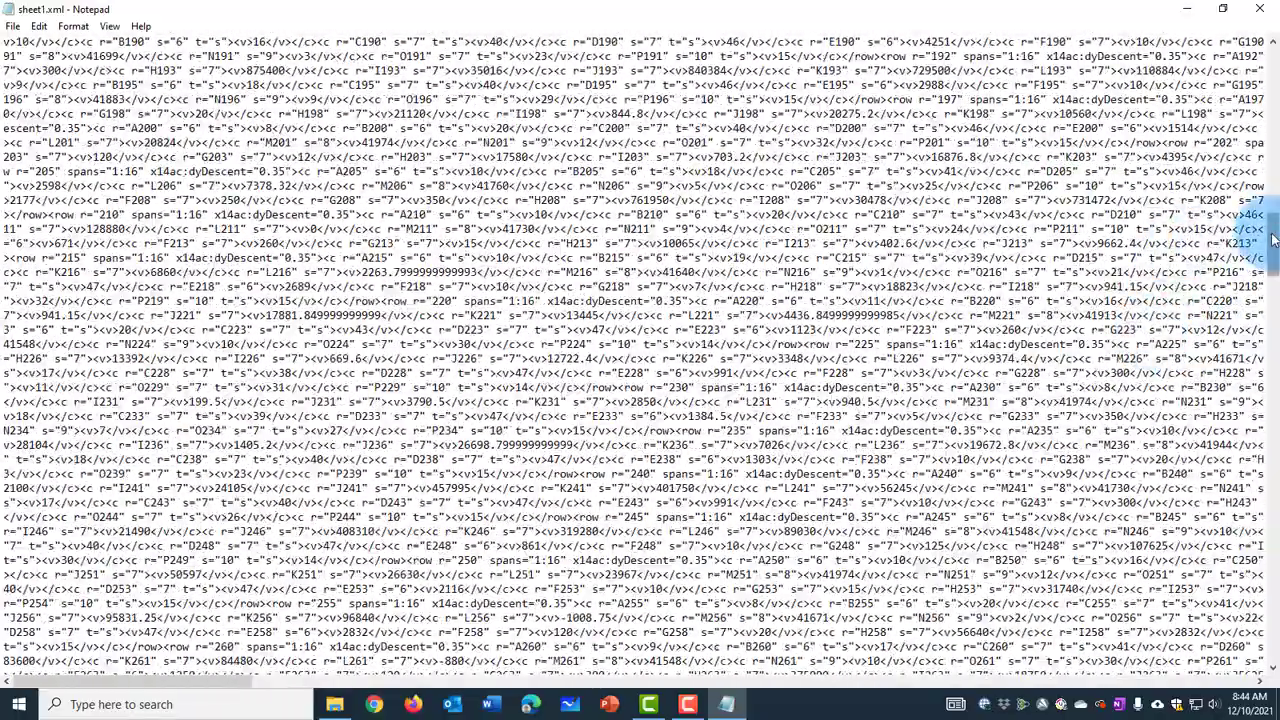
pyautogui.moveTo(1275, 232); pyautogui.dragTo(1272, 50)
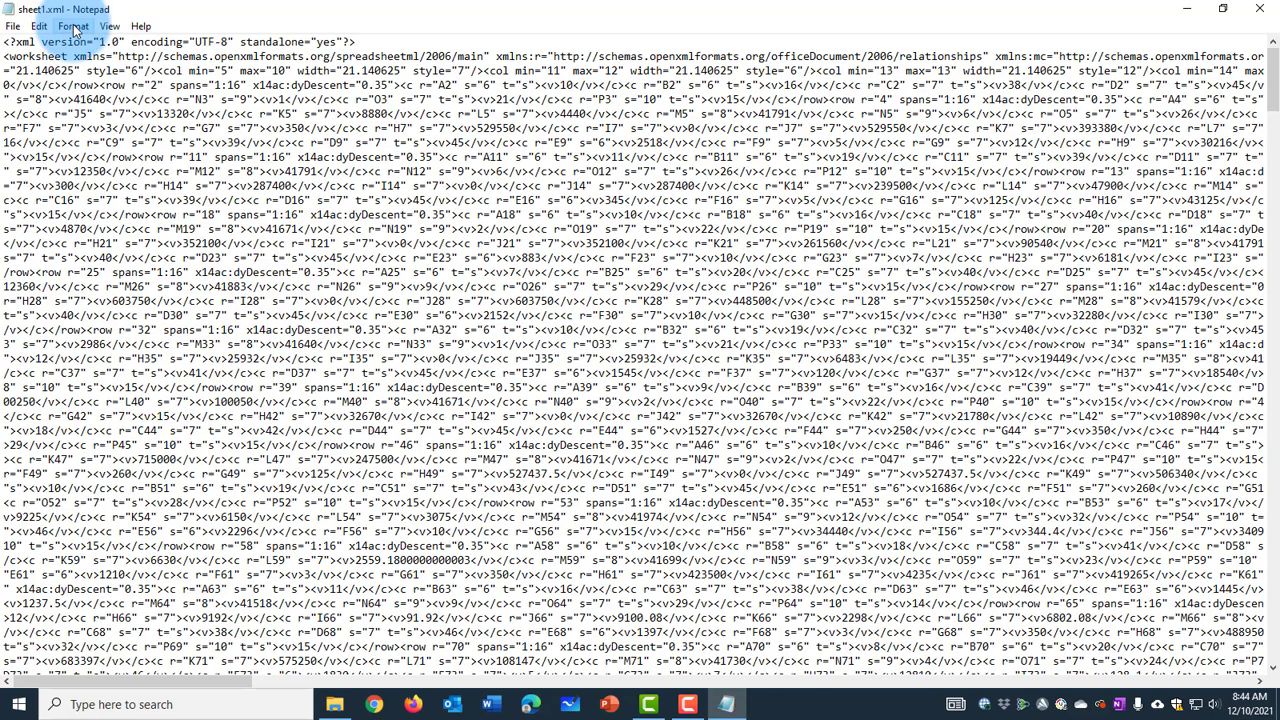
pyautogui.click(72, 26)
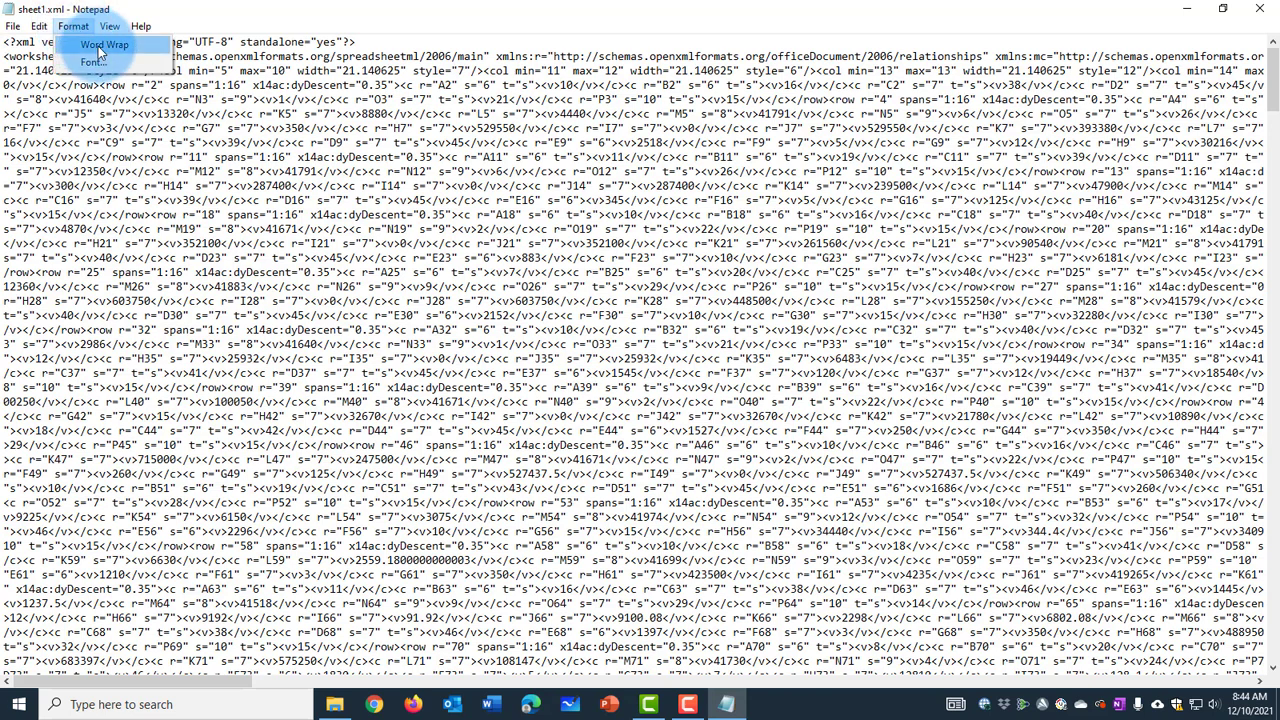
pyautogui.click(98, 46)
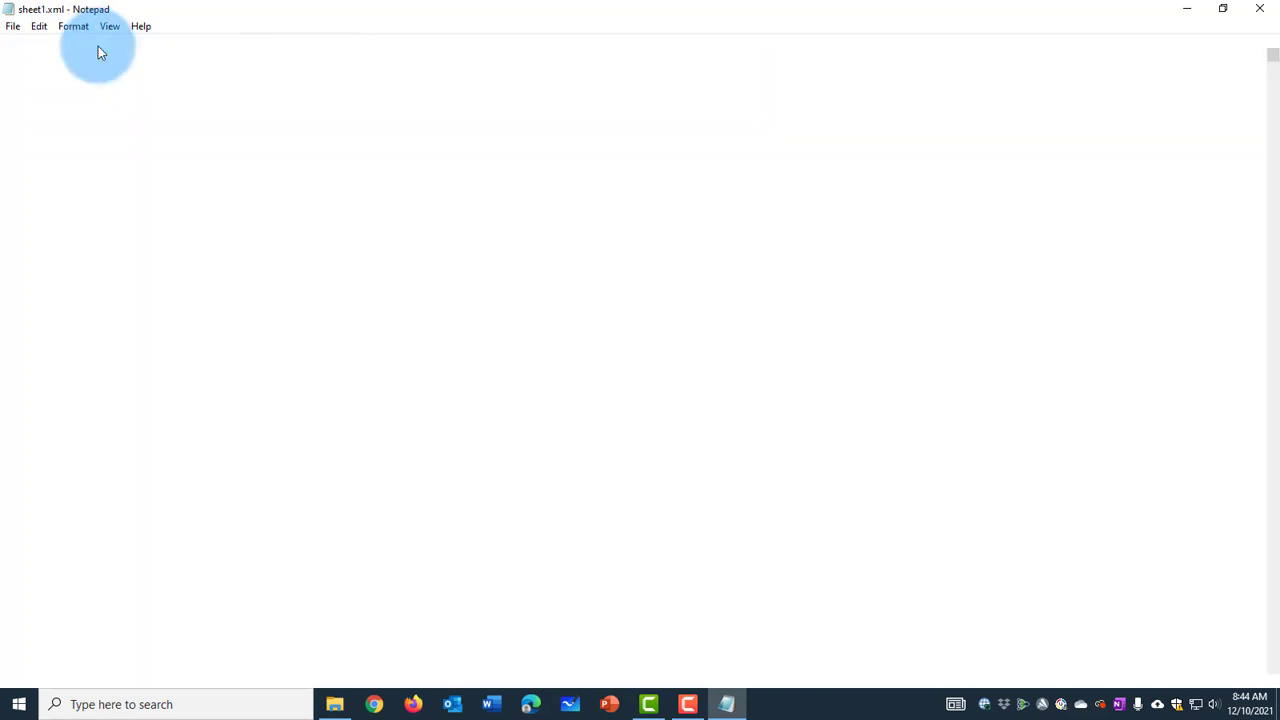
# Find the word "protection" in sheet1.xml and close the search dialog
pyautogui.scroll(-5, 1203, 430)
pyautogui.scroll(-9, 749, 274)
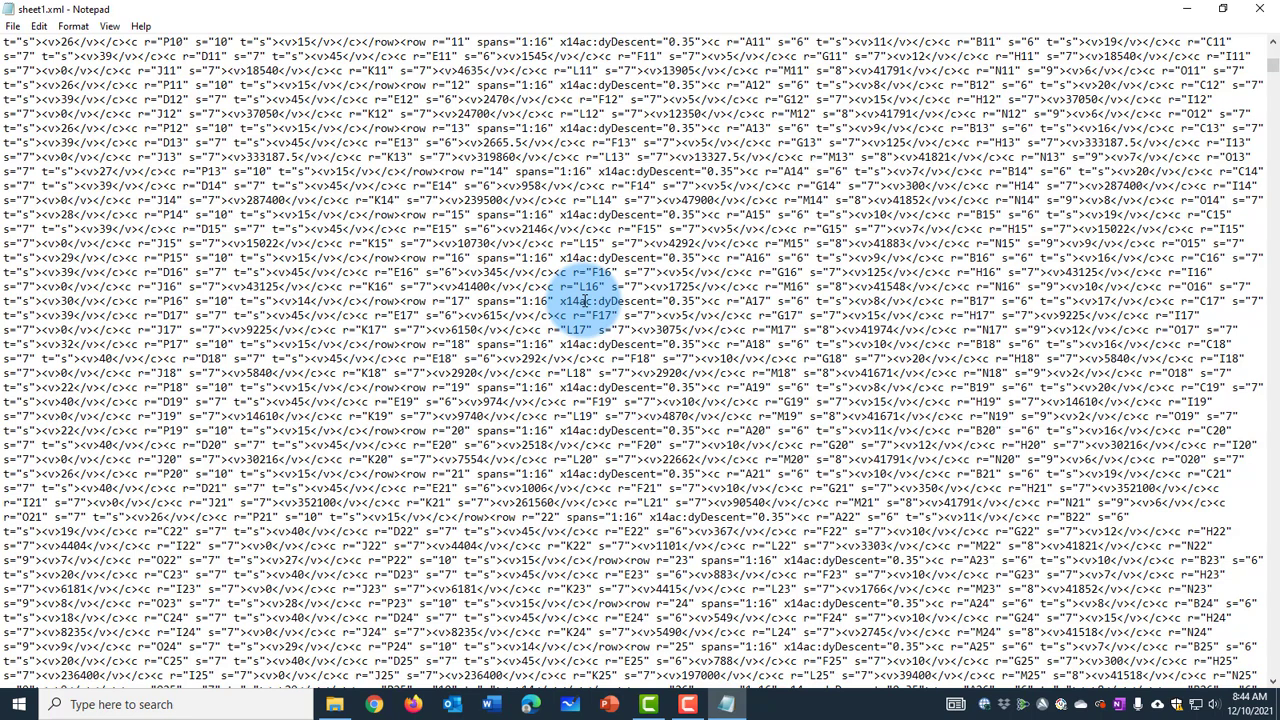
pyautogui.hotkey('ctrl', 'f')
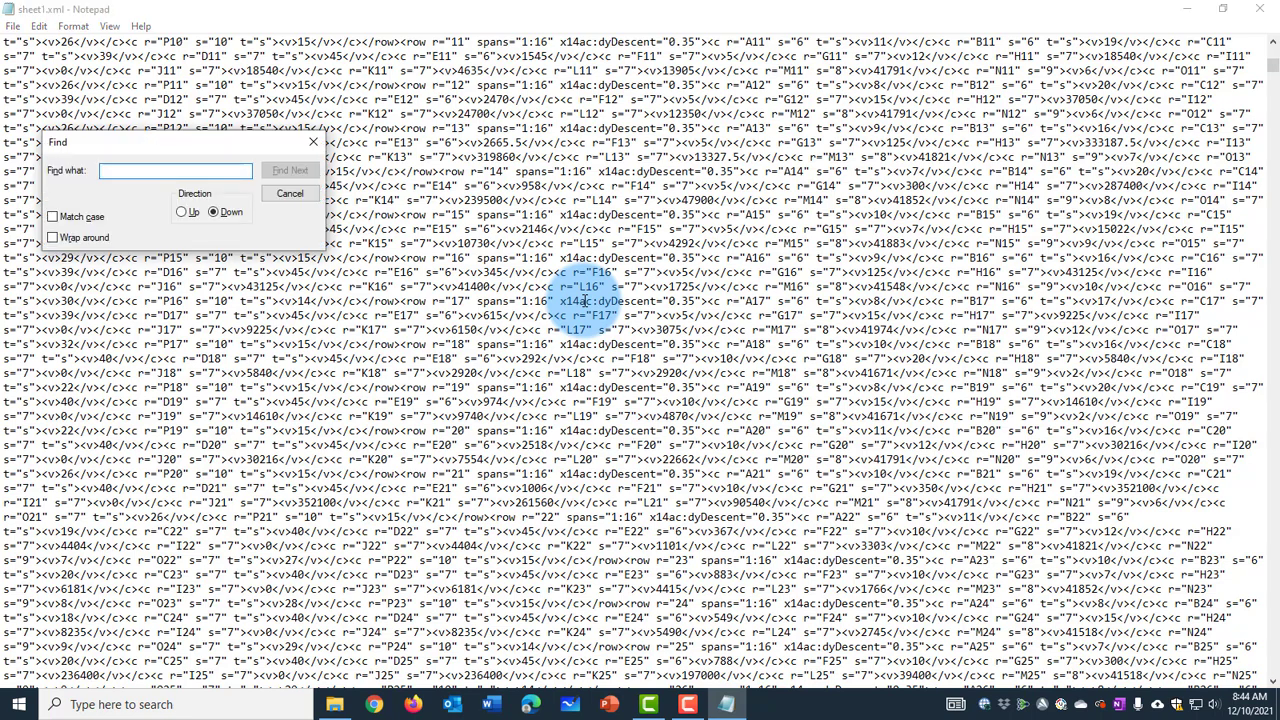
pyautogui.moveTo(233, 143); pyautogui.dragTo(486, 206)
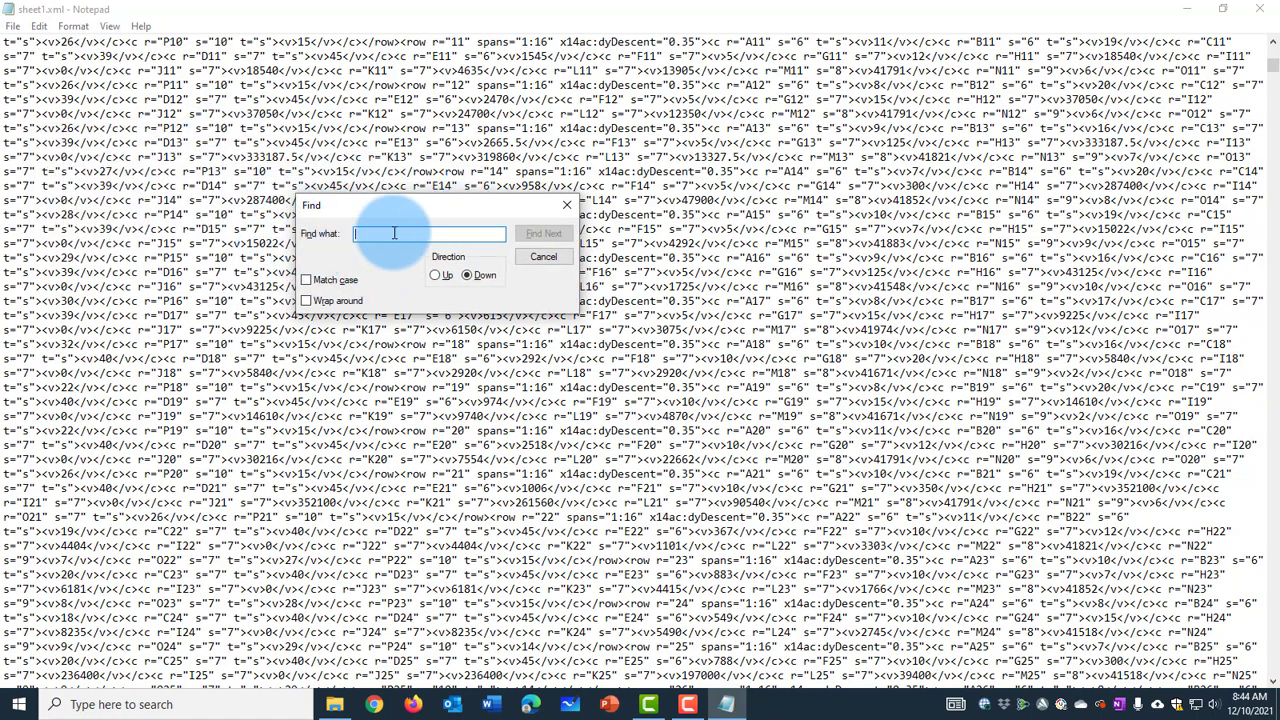
pyautogui.write('pro')
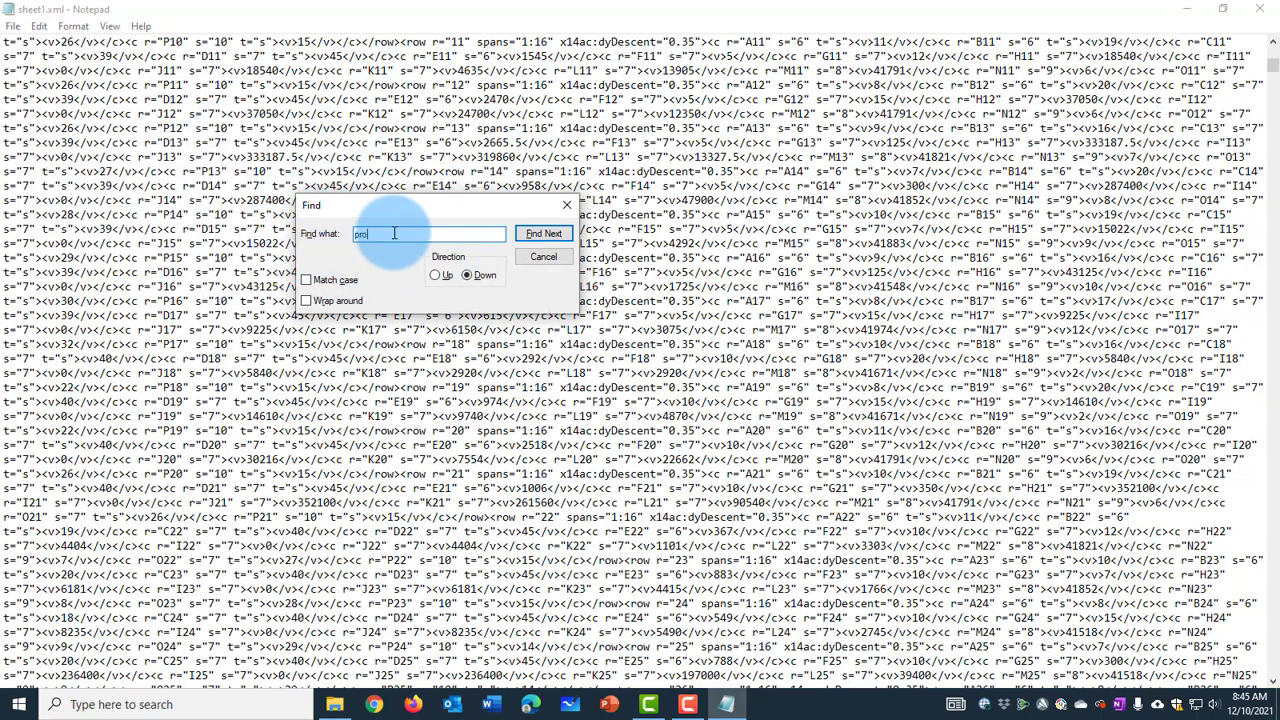
pyautogui.write('tection')
pyautogui.click(544, 234)
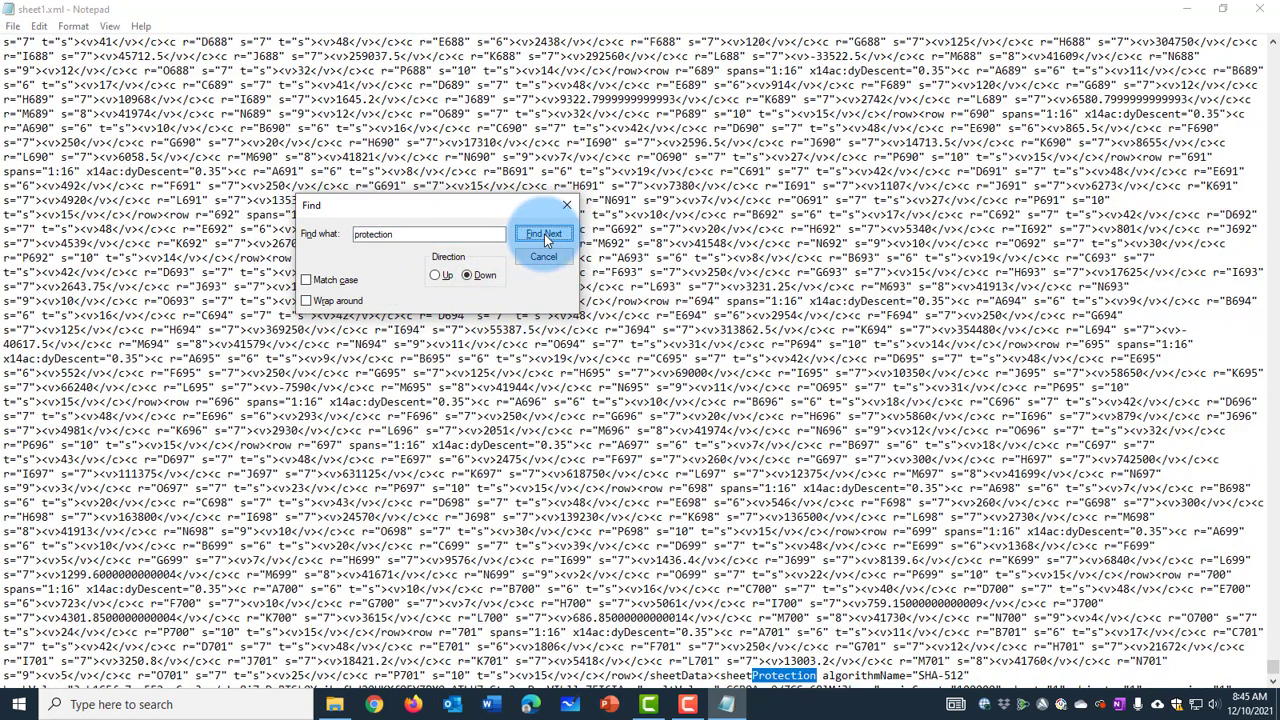
pyautogui.click(566, 205)
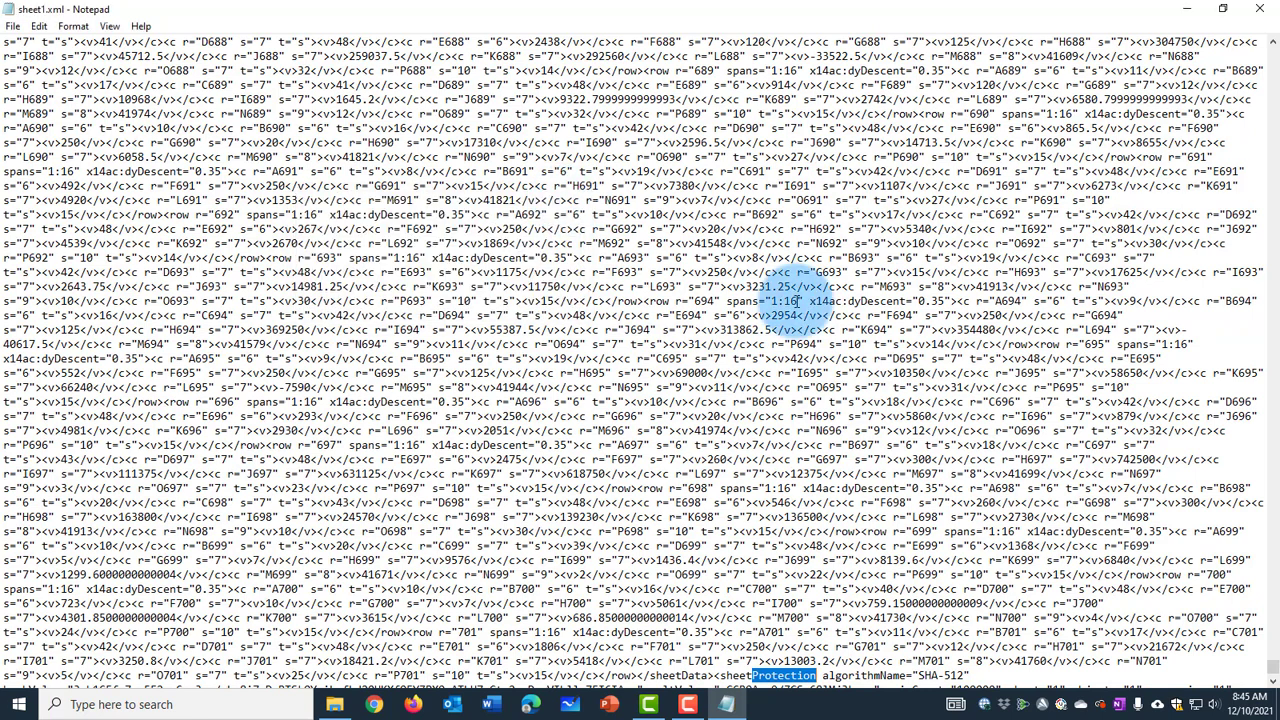
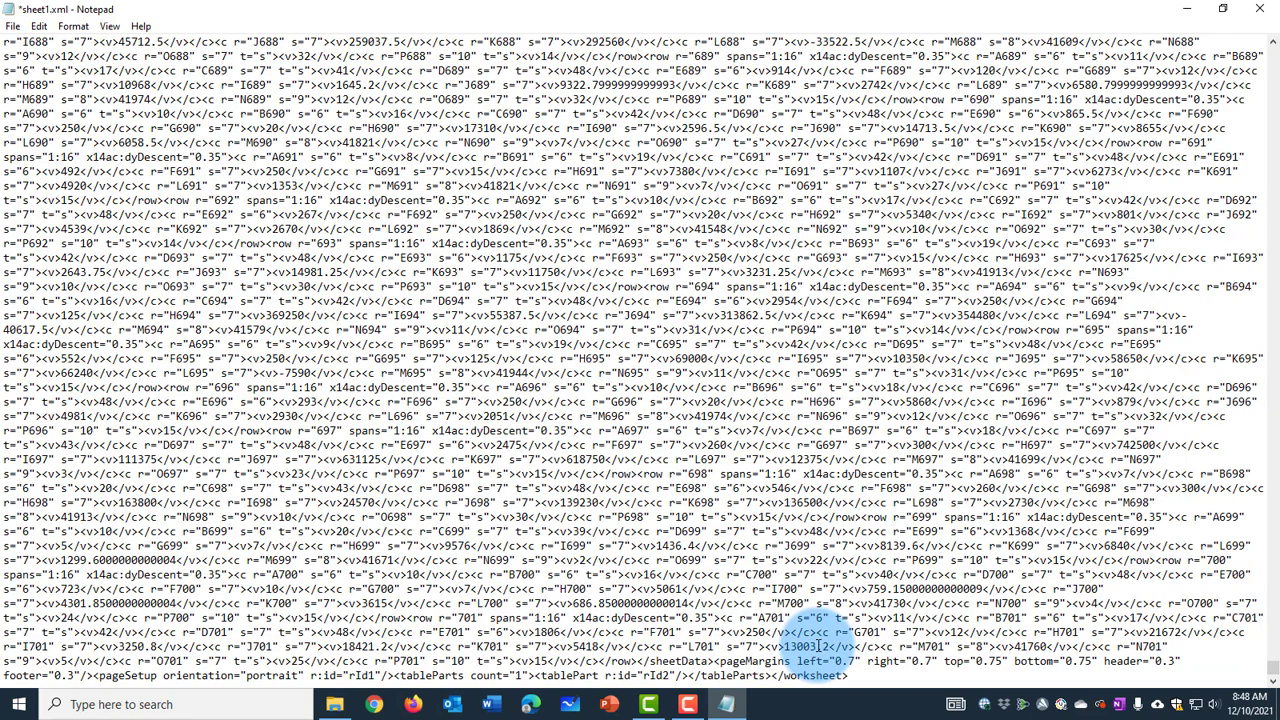
# Save the edited sheet1.xml and close its window
pyautogui.click(14, 26)
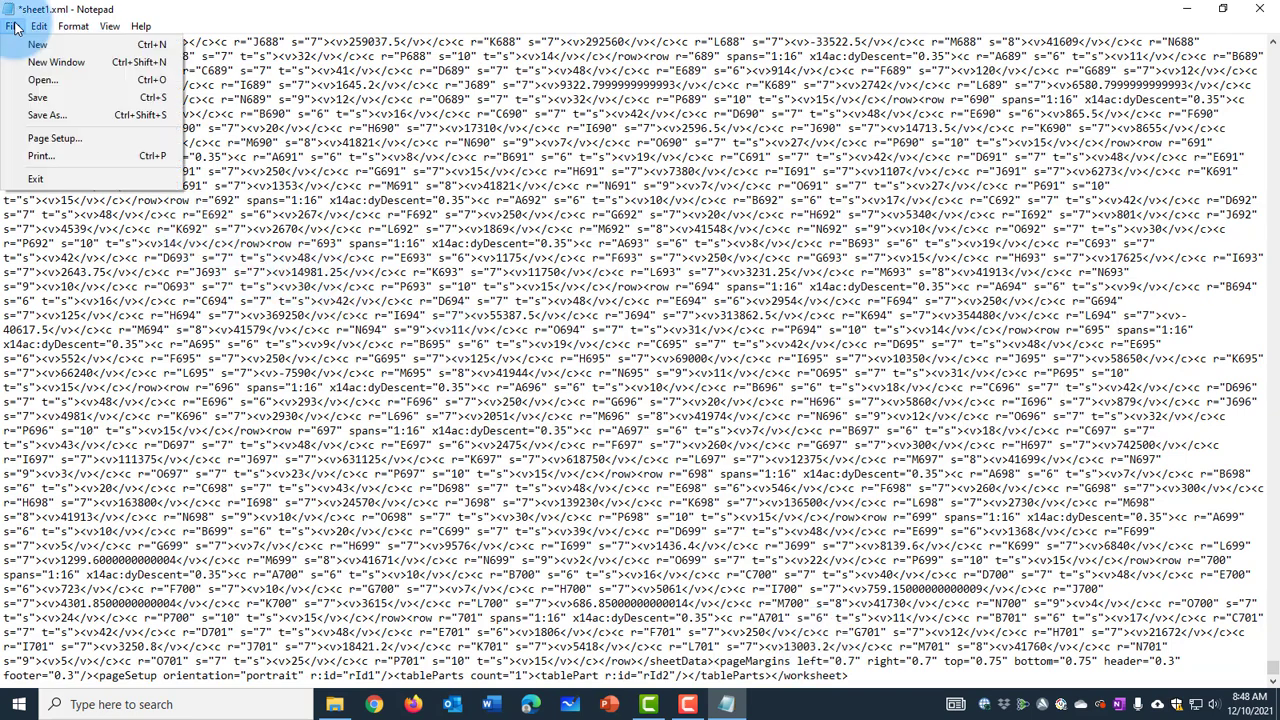
pyautogui.click(37, 97)
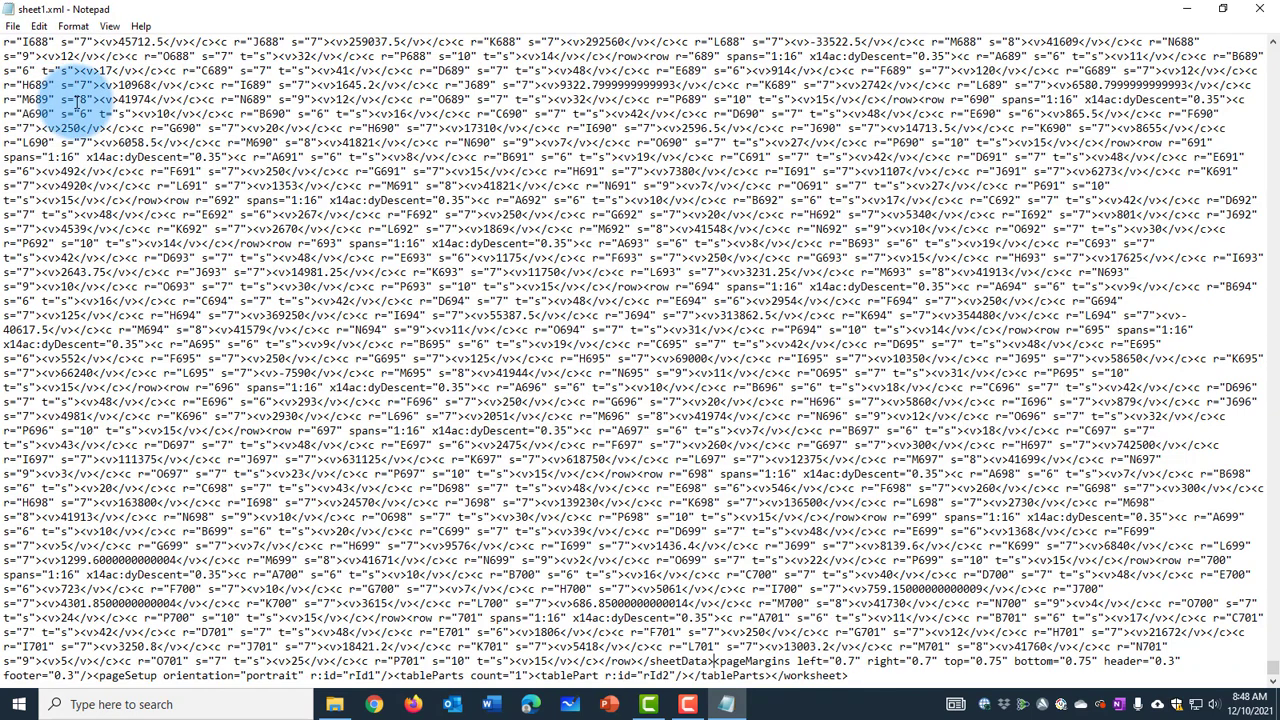
pyautogui.click(1263, 20)
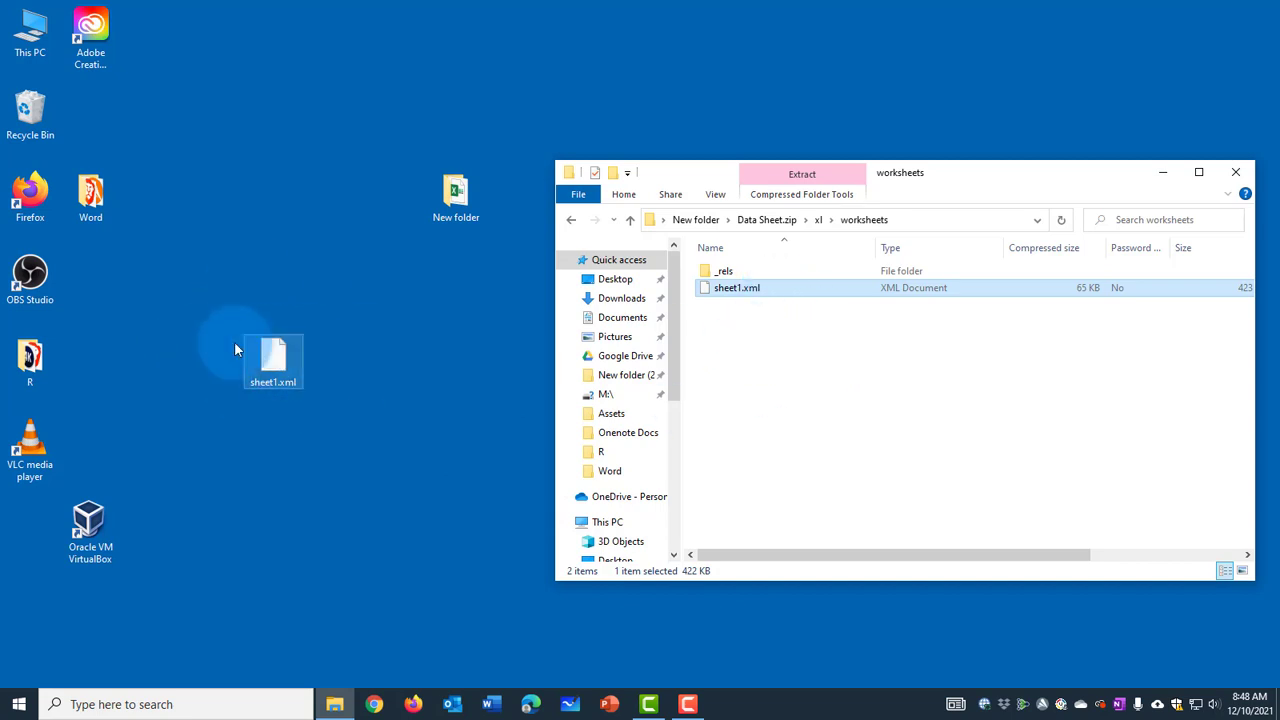
# Copy the edited sheet1.xml from the desktop into Data Sheet.zip's xl/worksheets folder, replacing the existing file, and close the folder window
pyautogui.moveTo(273, 367); pyautogui.dragTo(758, 360)
pyautogui.click(829, 374)
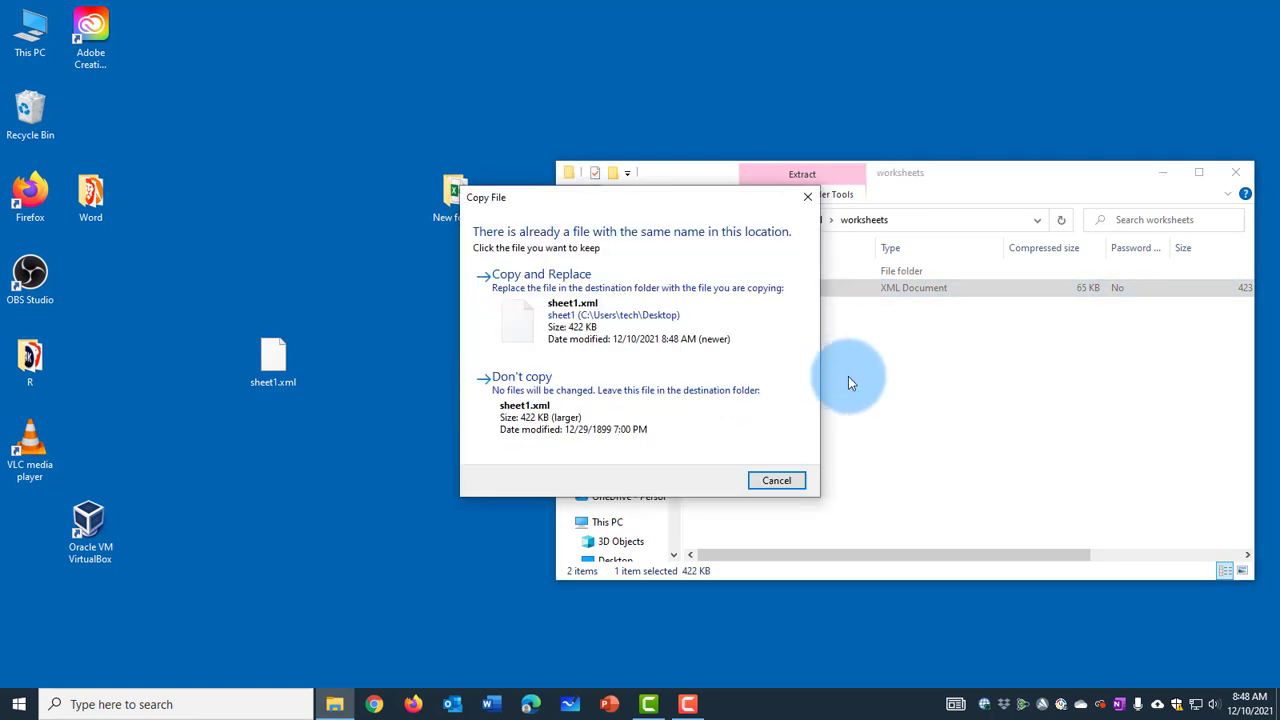
pyautogui.click(590, 293)
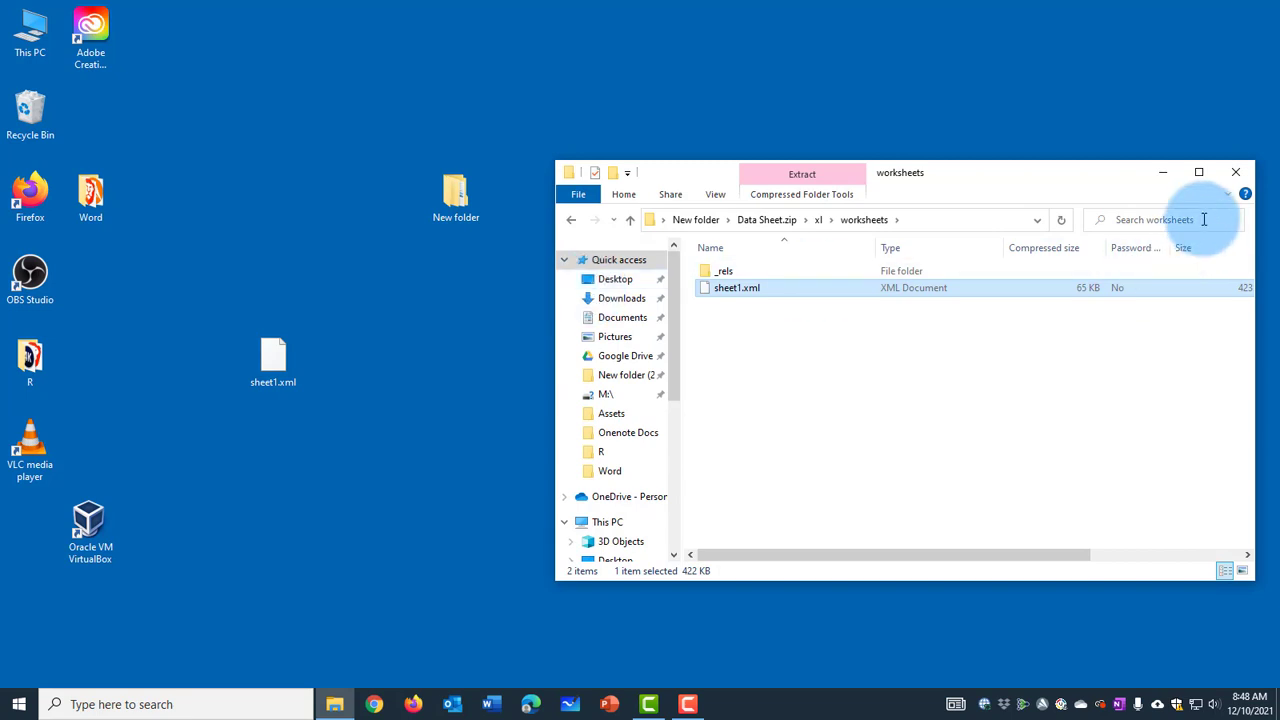
pyautogui.click(1240, 172)
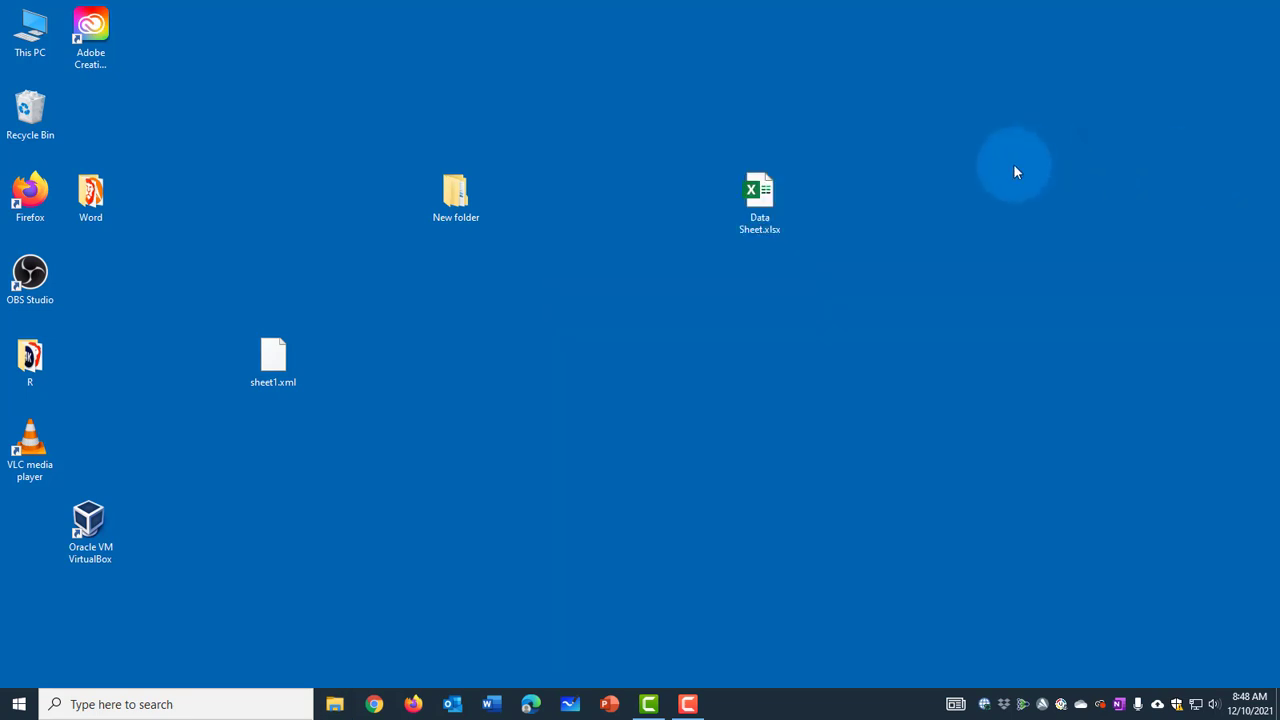
# Reopen New folder and rename Data Sheet.zip as Data Sheet.xlsx, accepting the extension change
pyautogui.doubleClick(455, 195)
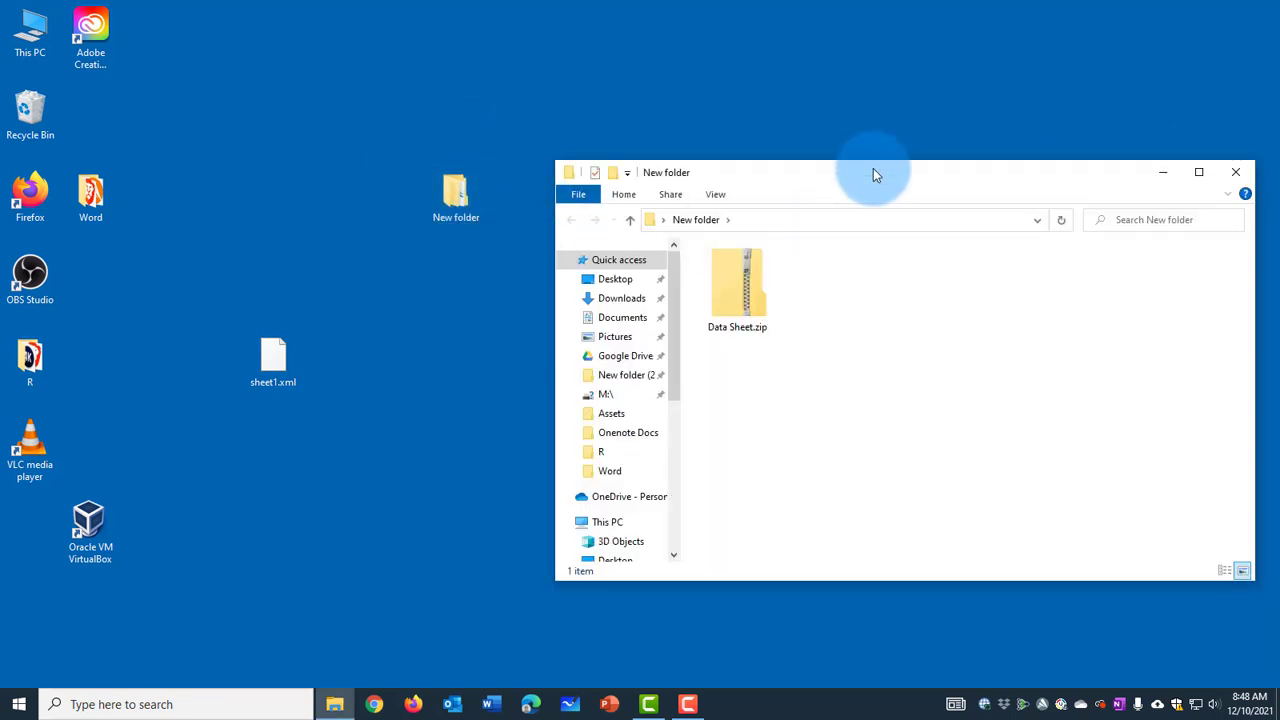
pyautogui.moveTo(874, 171); pyautogui.dragTo(750, 136)
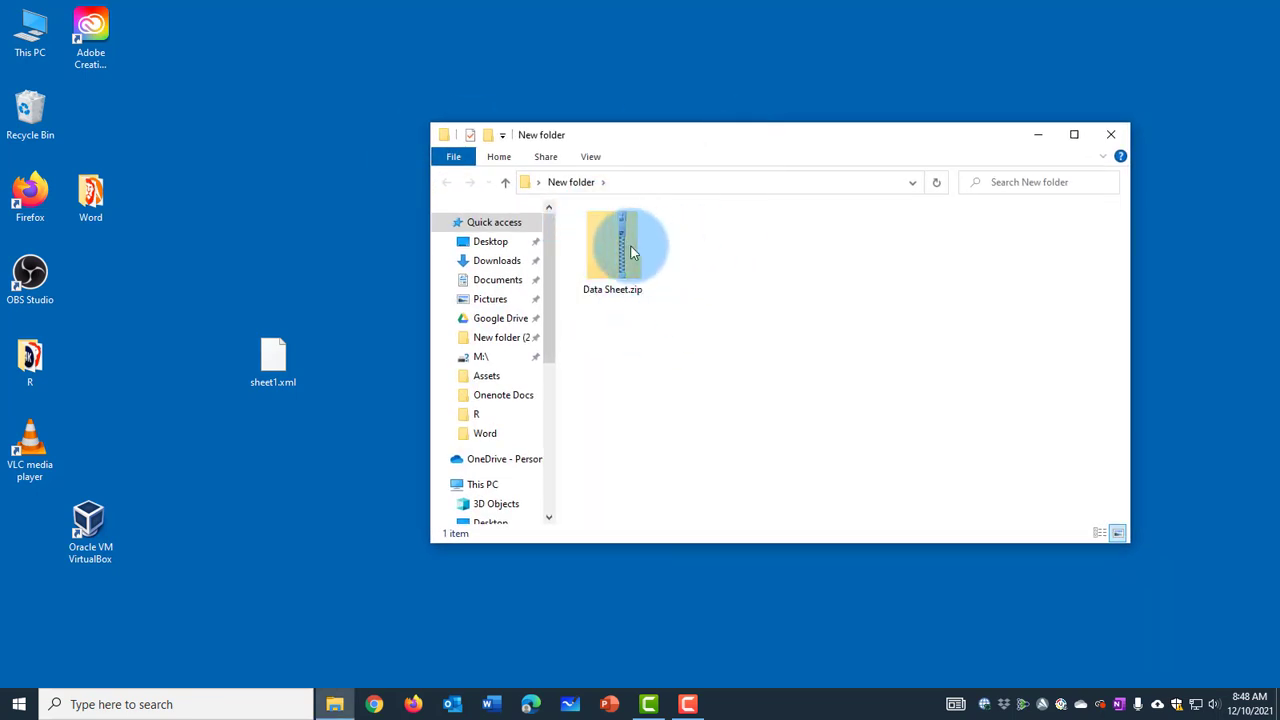
pyautogui.click(610, 302)
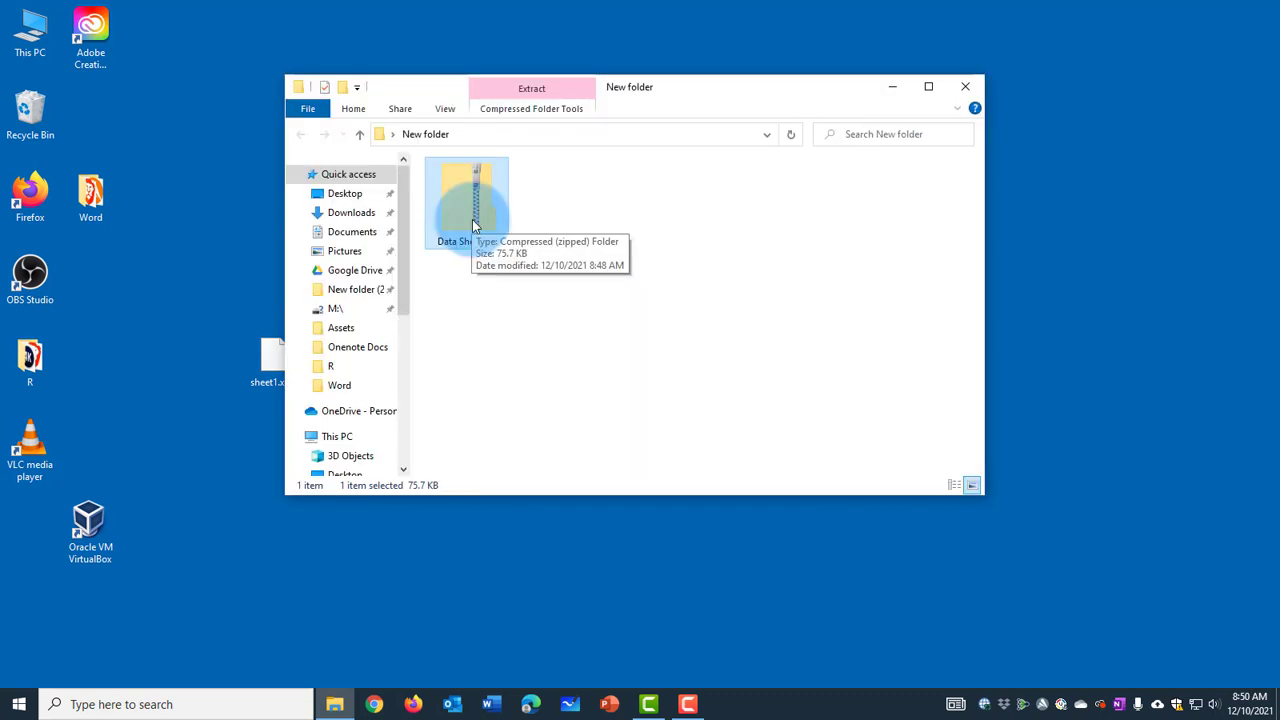
pyautogui.rightClick(473, 223)
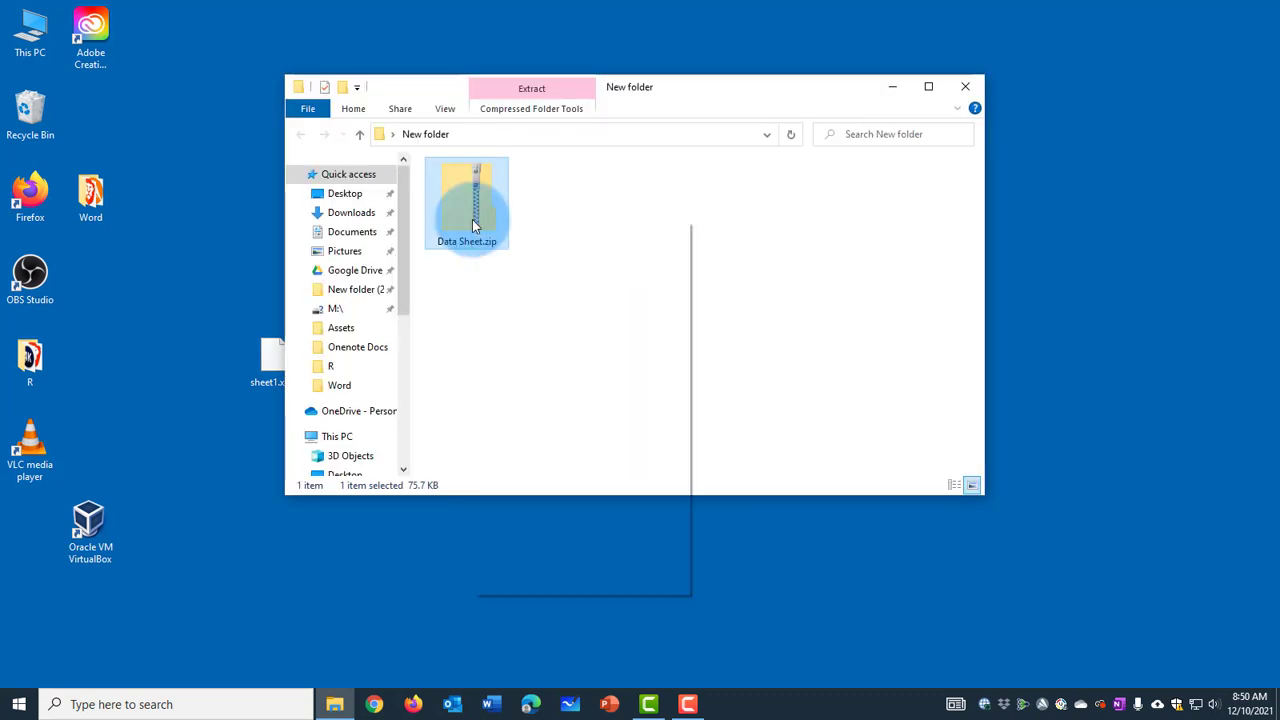
pyautogui.click(521, 566)
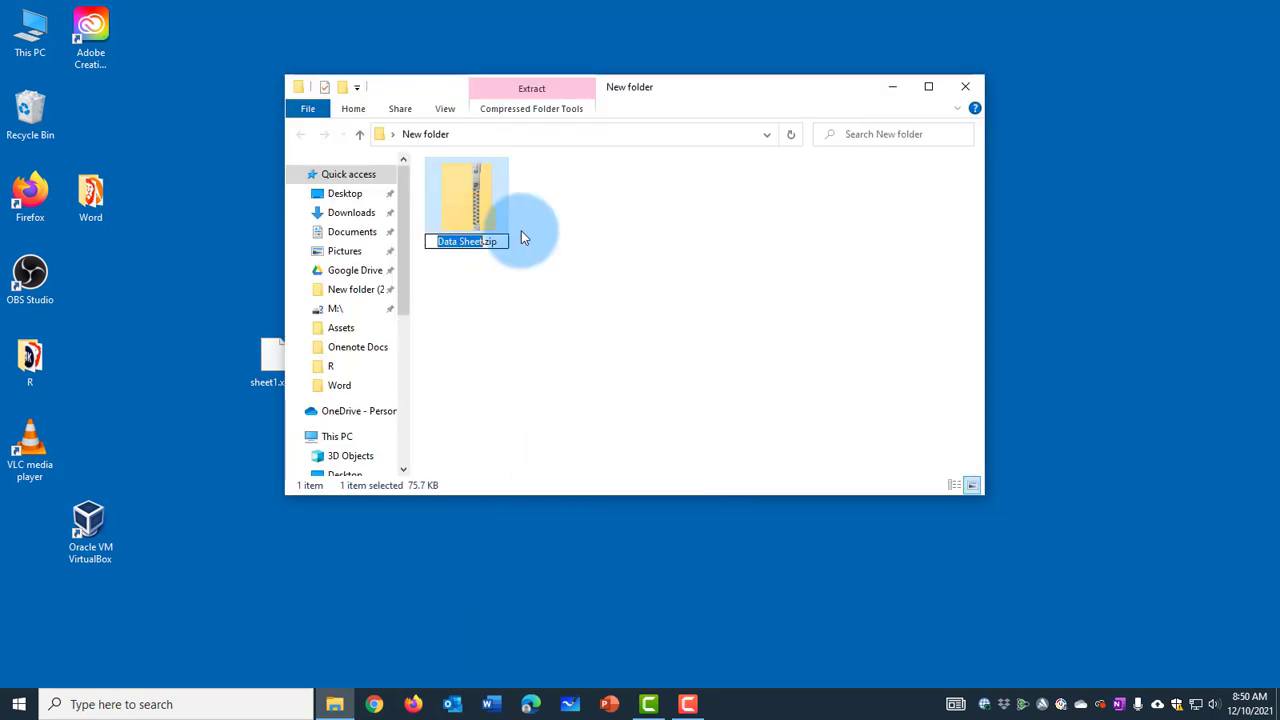
pyautogui.click(500, 242)
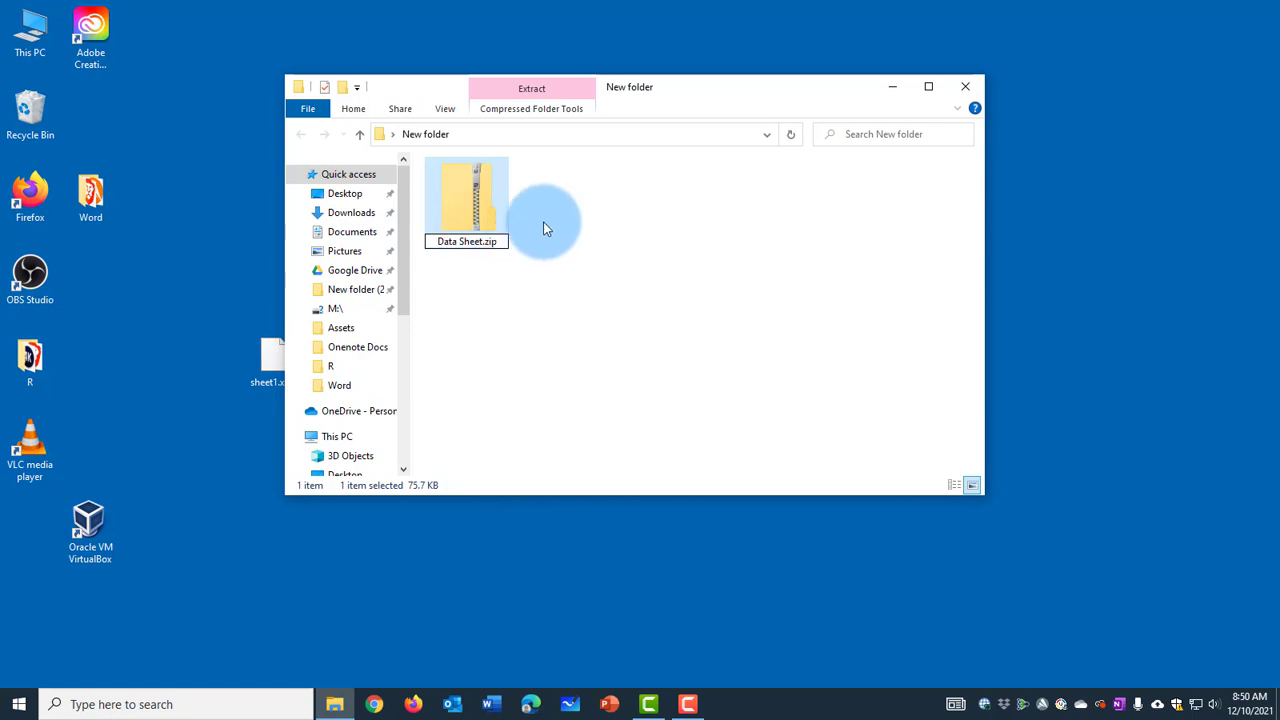
pyautogui.press('BackSpace')
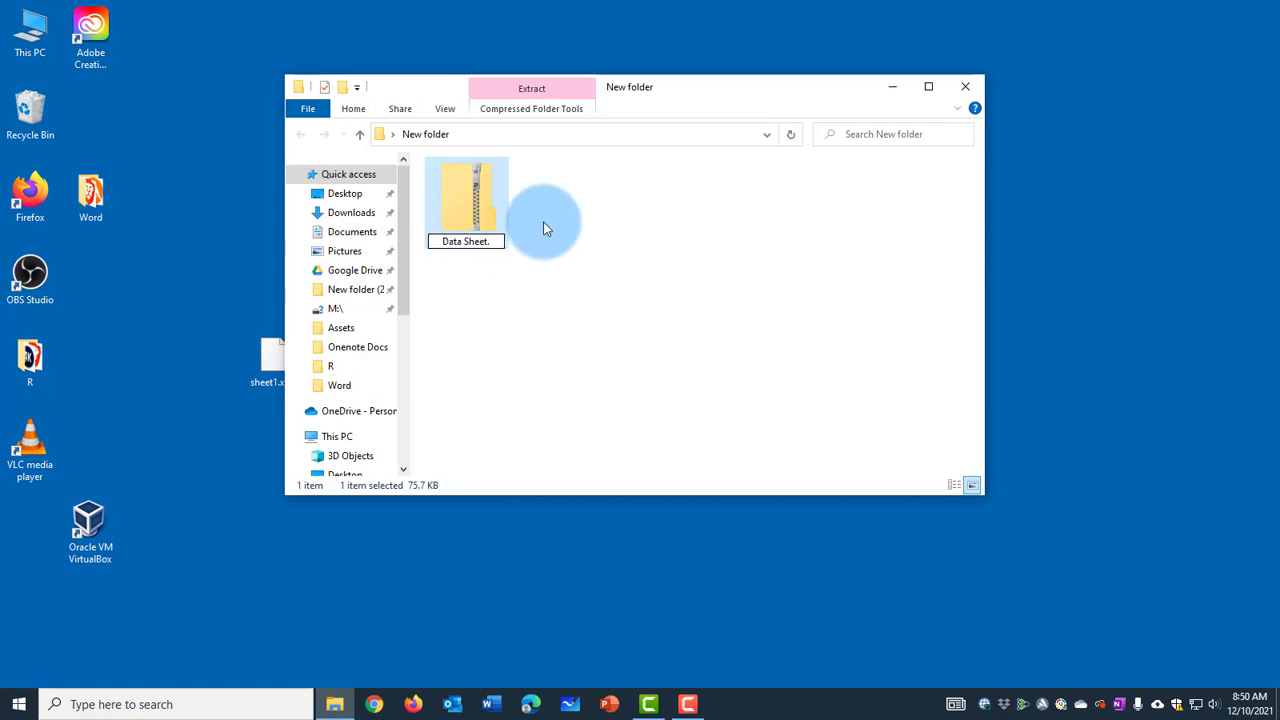
pyautogui.write('xlsx')
pyautogui.press('Return')
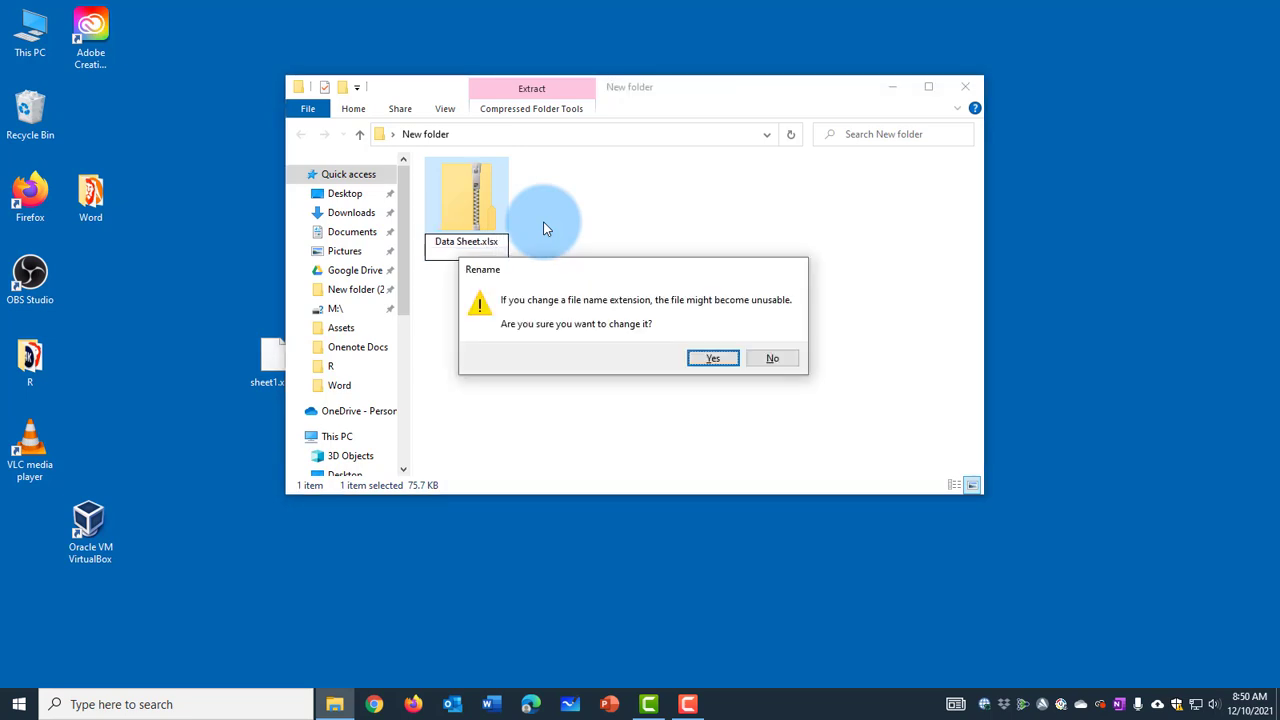
pyautogui.click(713, 359)
# Open Data Sheet.xlsx from New folder in Excel and enable editing
pyautogui.moveTo(583, 94); pyautogui.dragTo(634, 156)
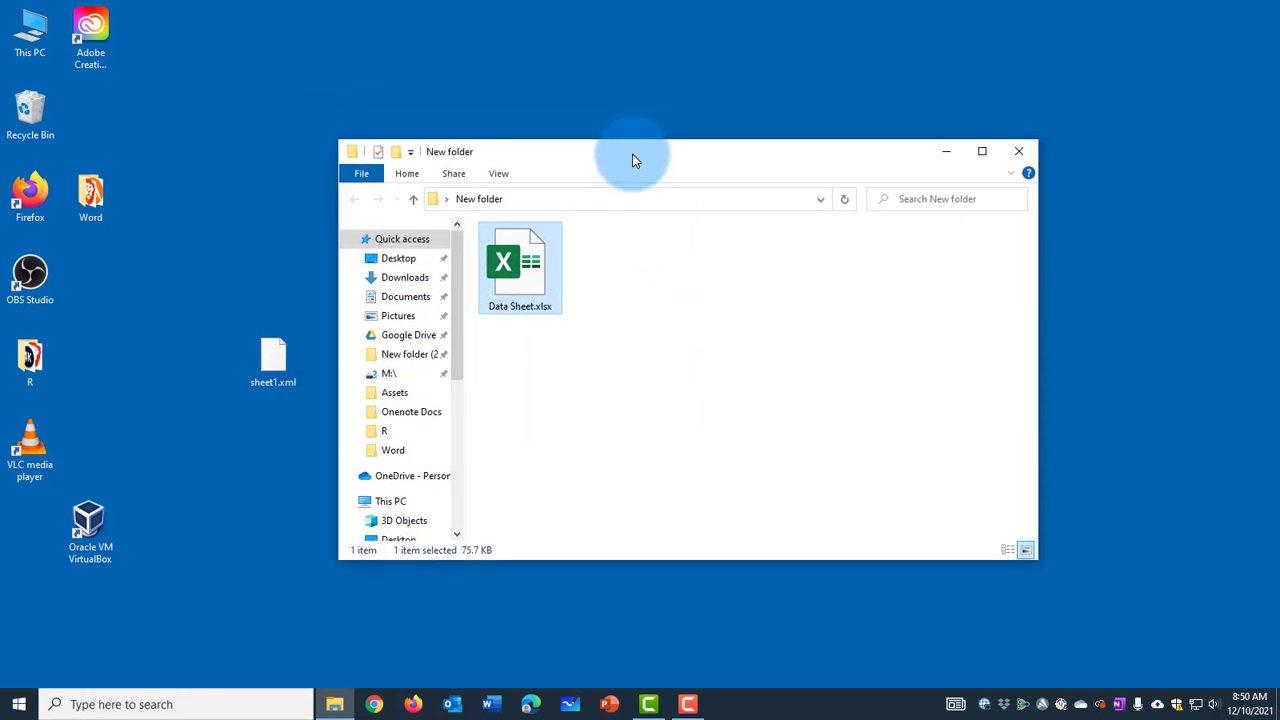
pyautogui.doubleClick(533, 269)
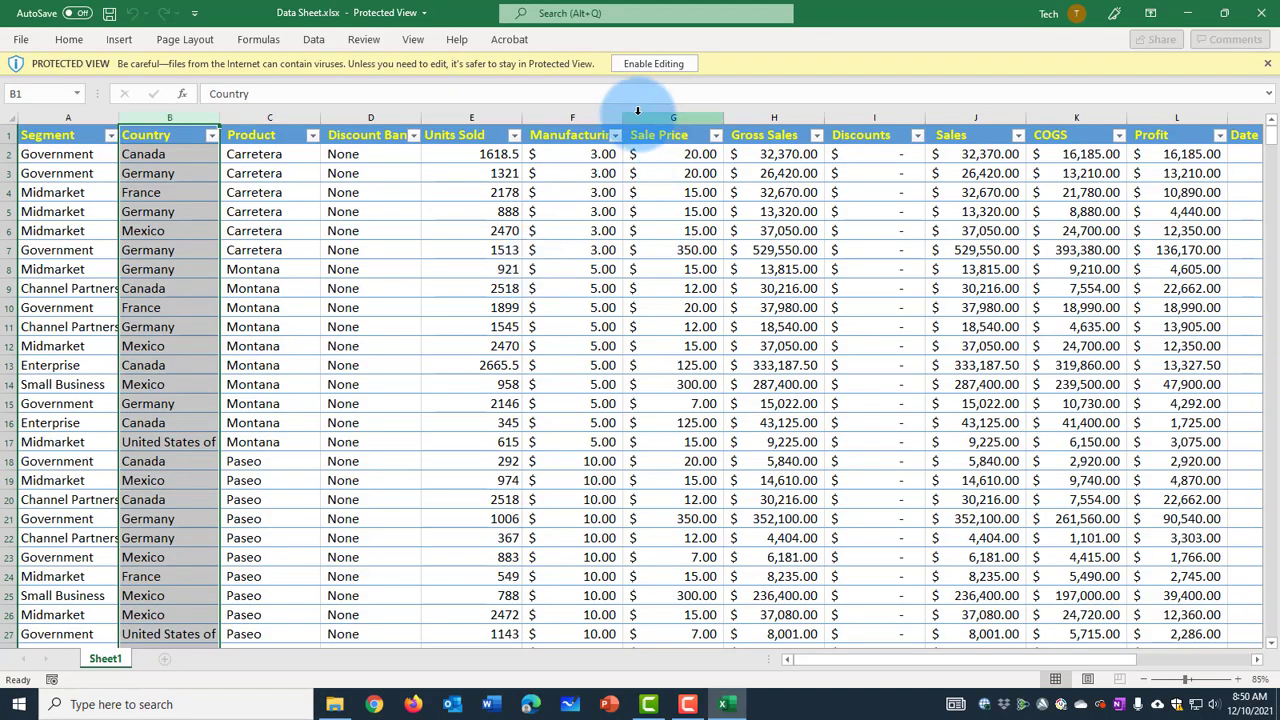
pyautogui.click(655, 65)
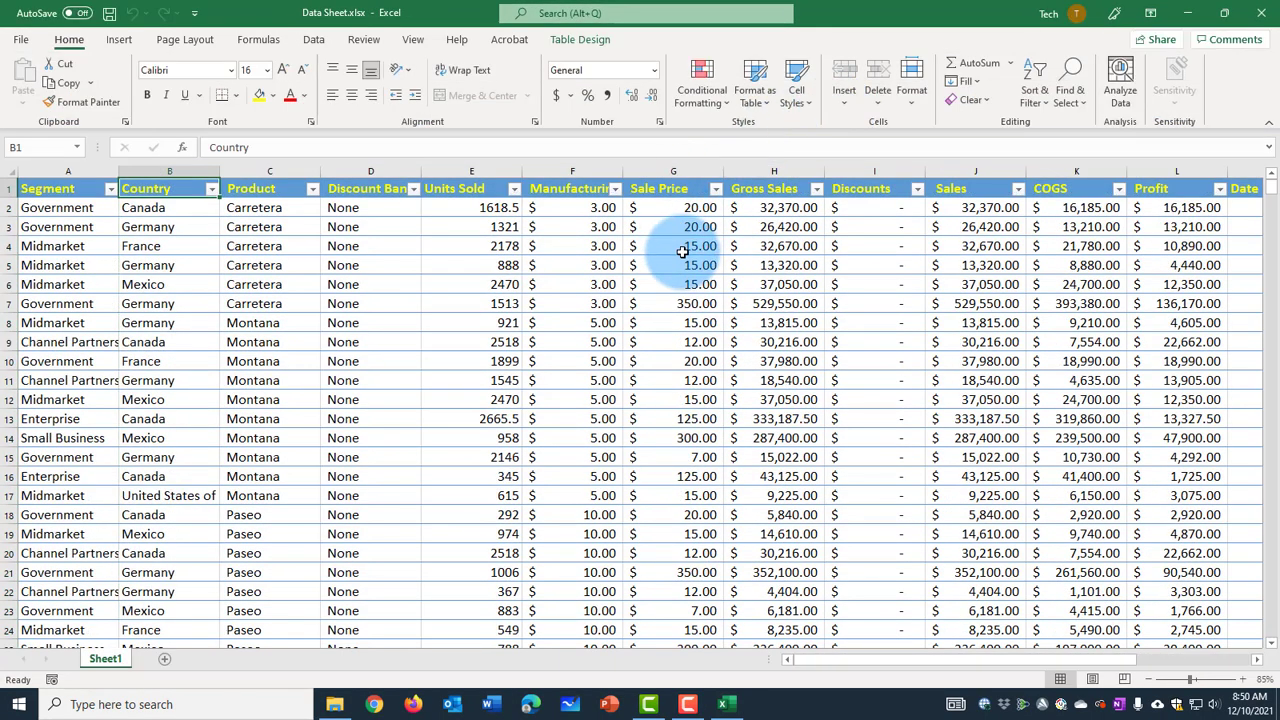
# Check whether the worksheet can be edited by opening cell G5 for editing and selecting several other cells
pyautogui.doubleClick(699, 264)
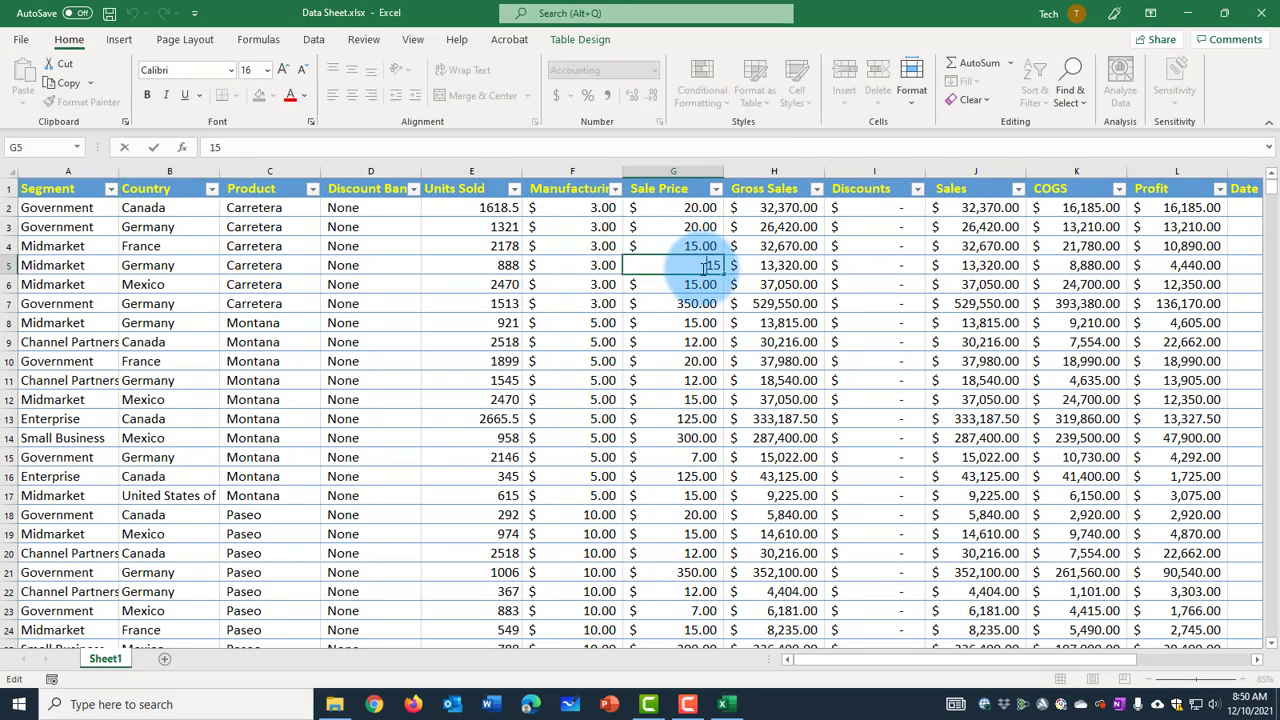
pyautogui.click(767, 268)
pyautogui.click(768, 285)
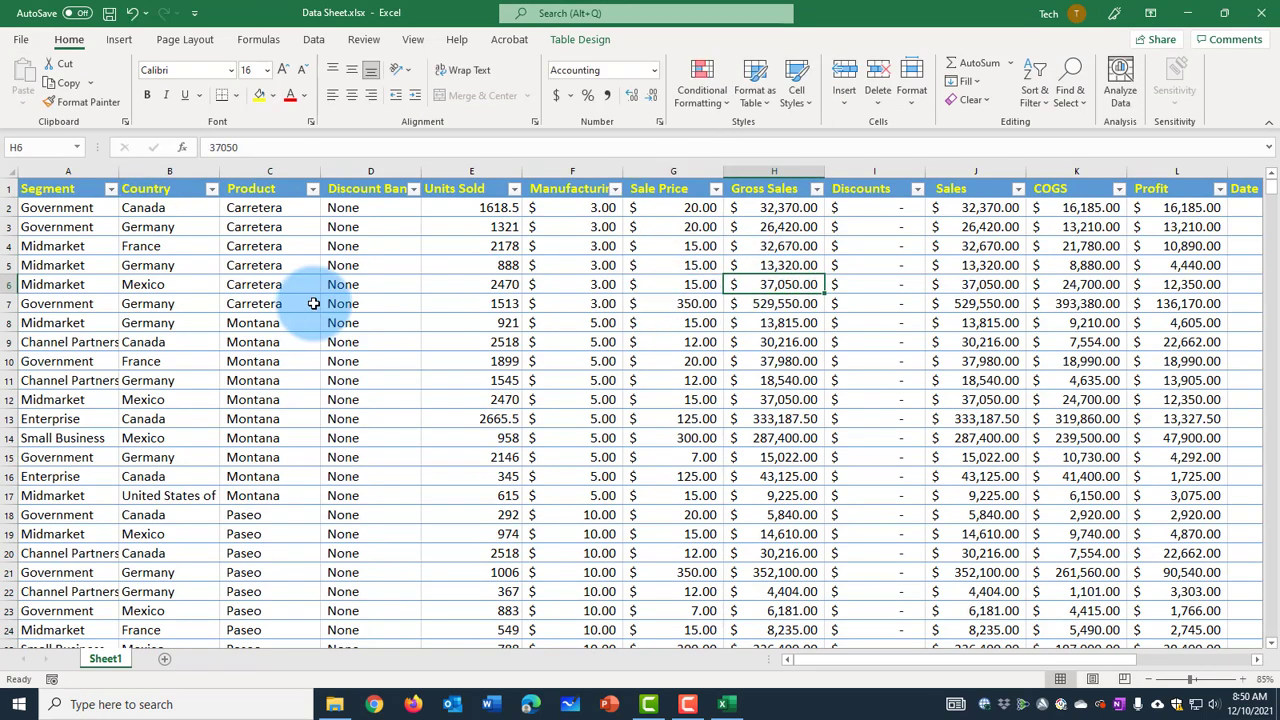
pyautogui.click(316, 304)
pyautogui.click(461, 320)
pyautogui.click(885, 322)
pyautogui.click(965, 322)
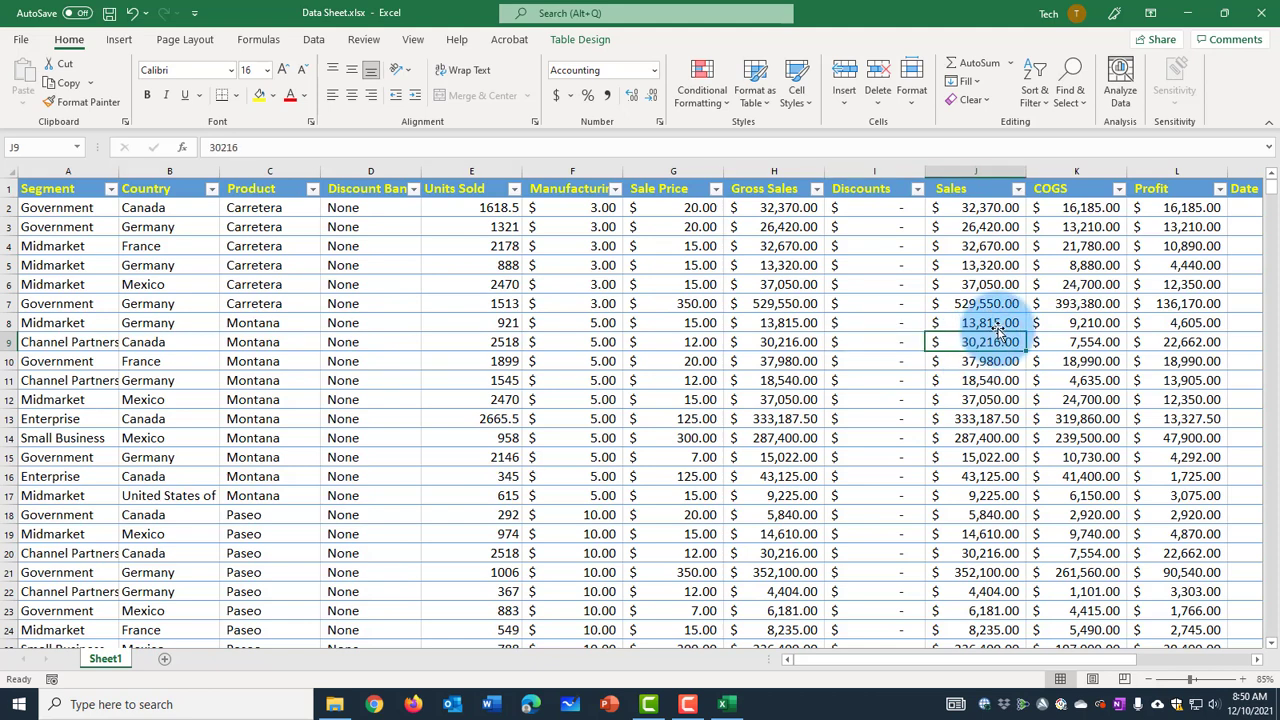
# Examine the protection commands available for Sheet1 to check whether the sheet is still protected
pyautogui.rightClick(105, 659)
pyautogui.press('Escape')
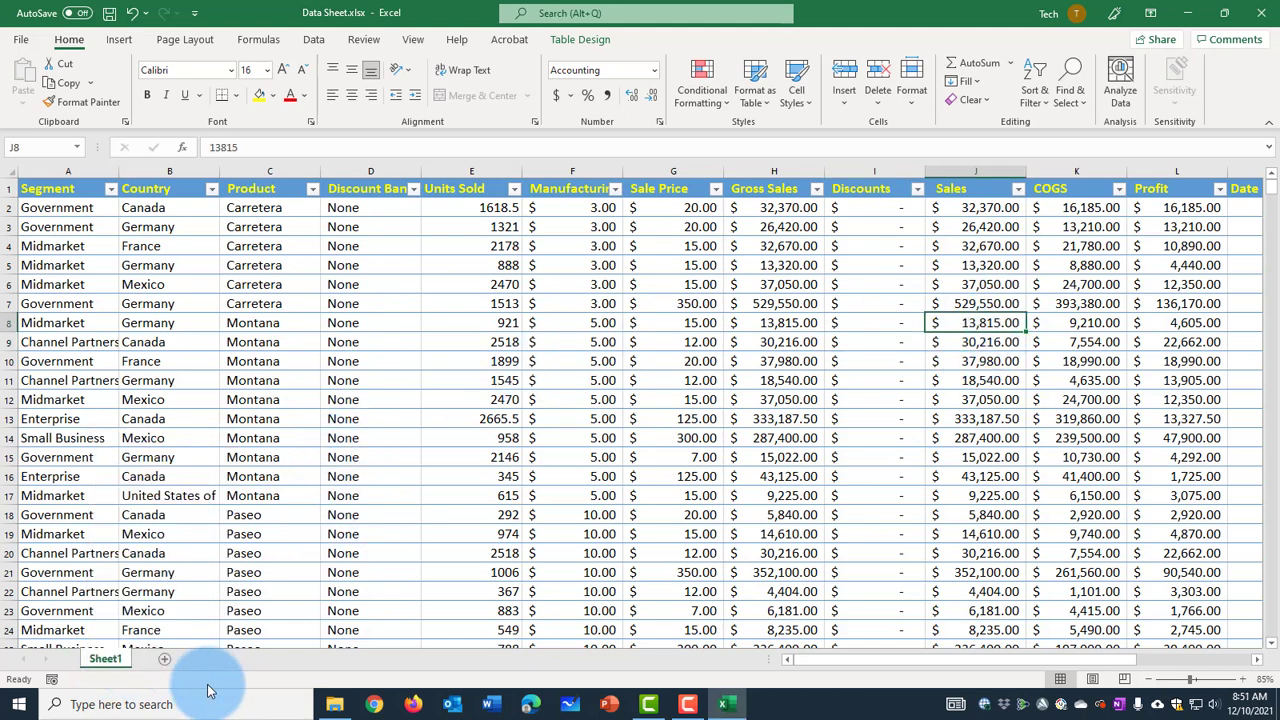
pyautogui.rightClick(117, 661)
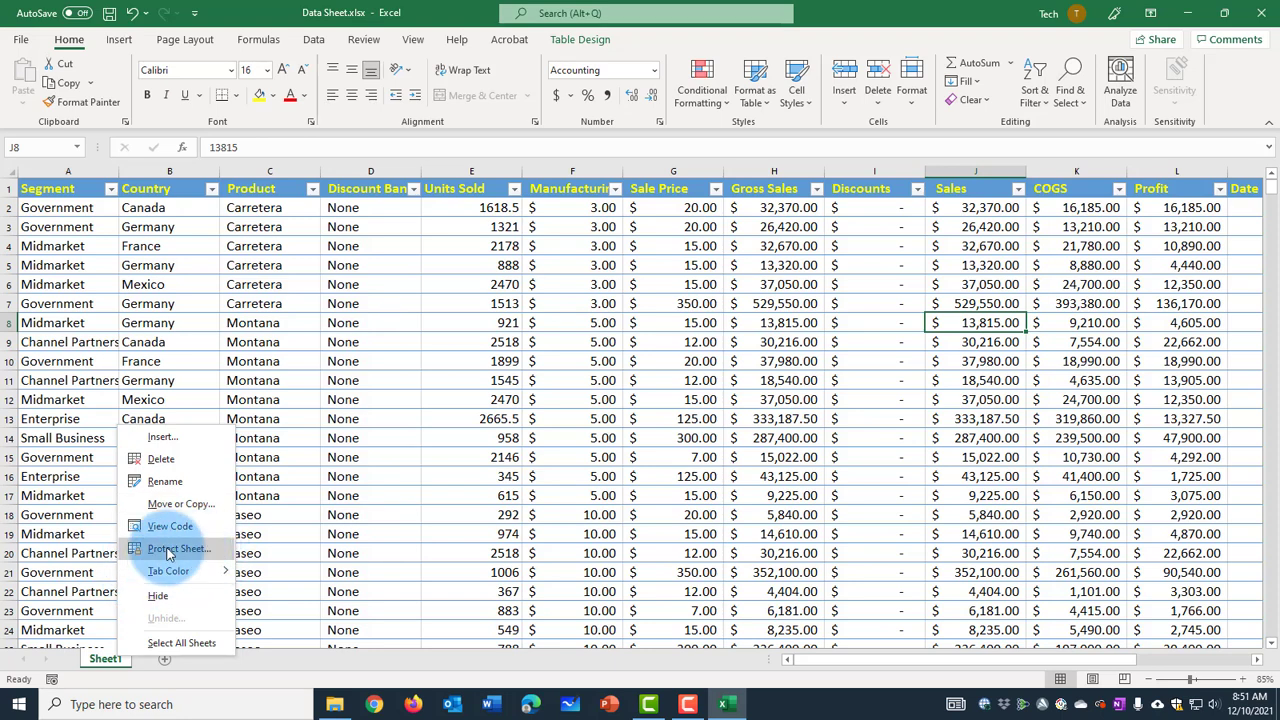
pyautogui.click(244, 671)
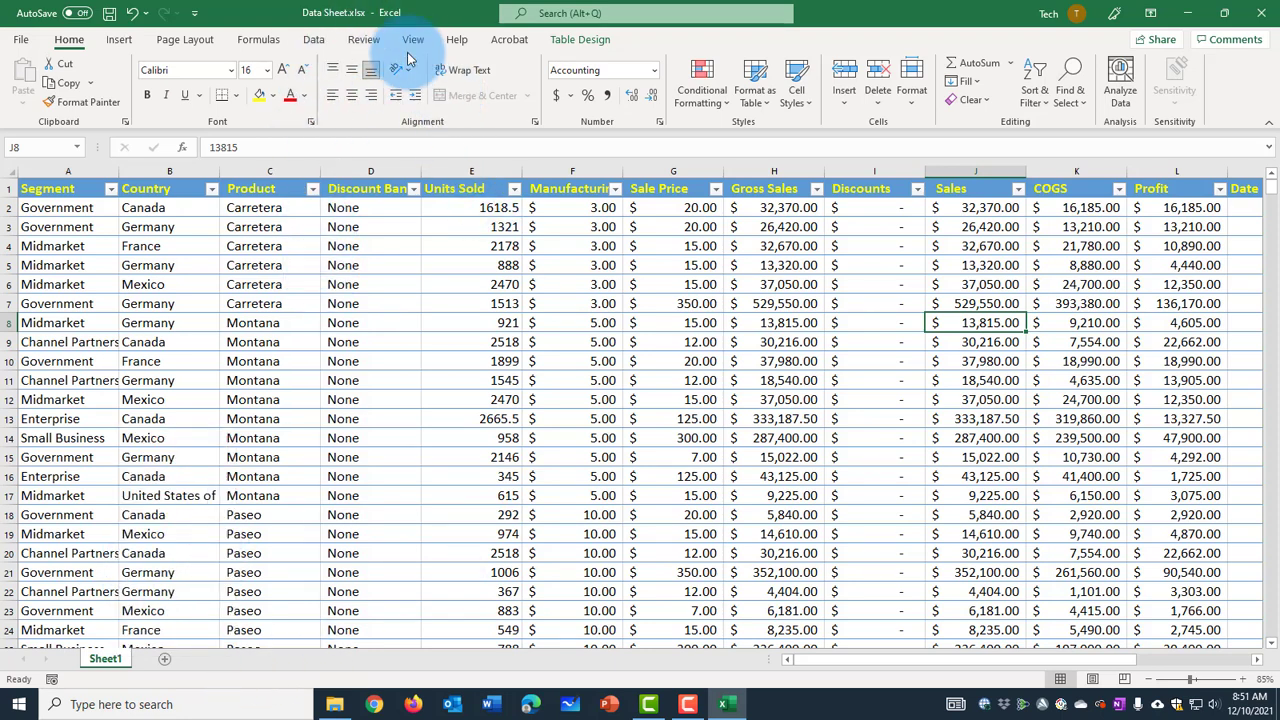
pyautogui.click(358, 39)
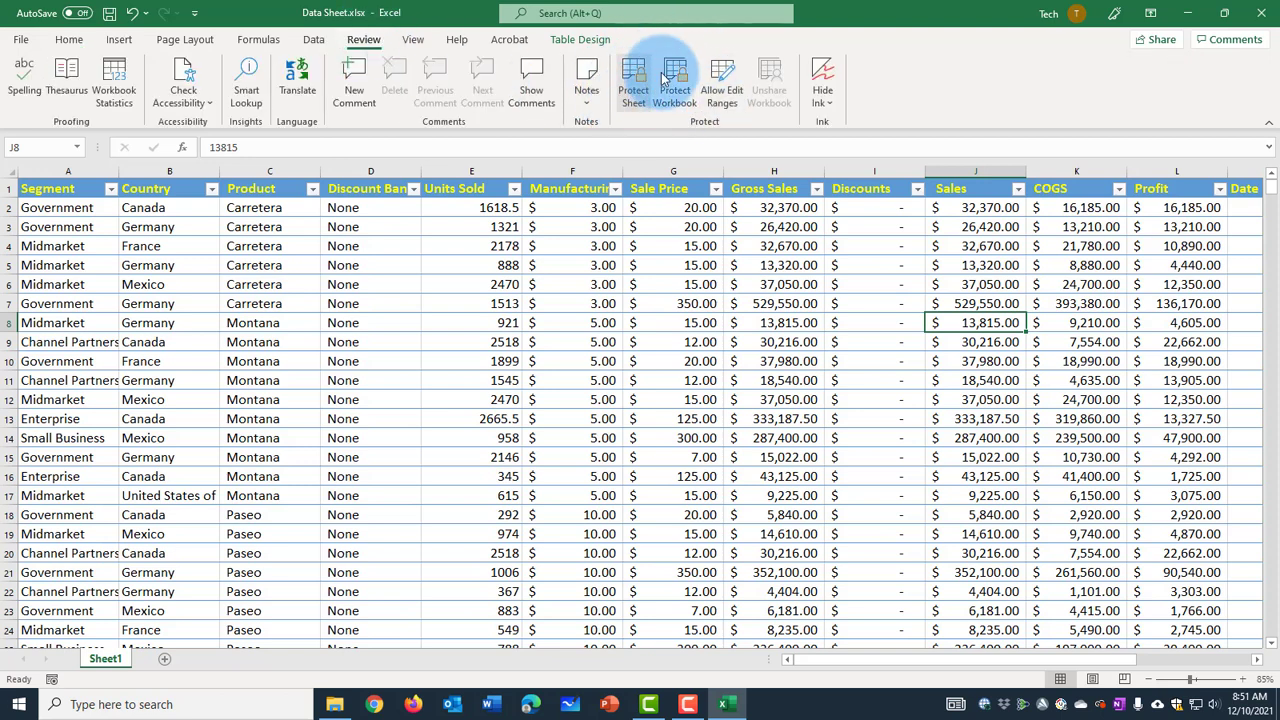
pyautogui.click(774, 341)
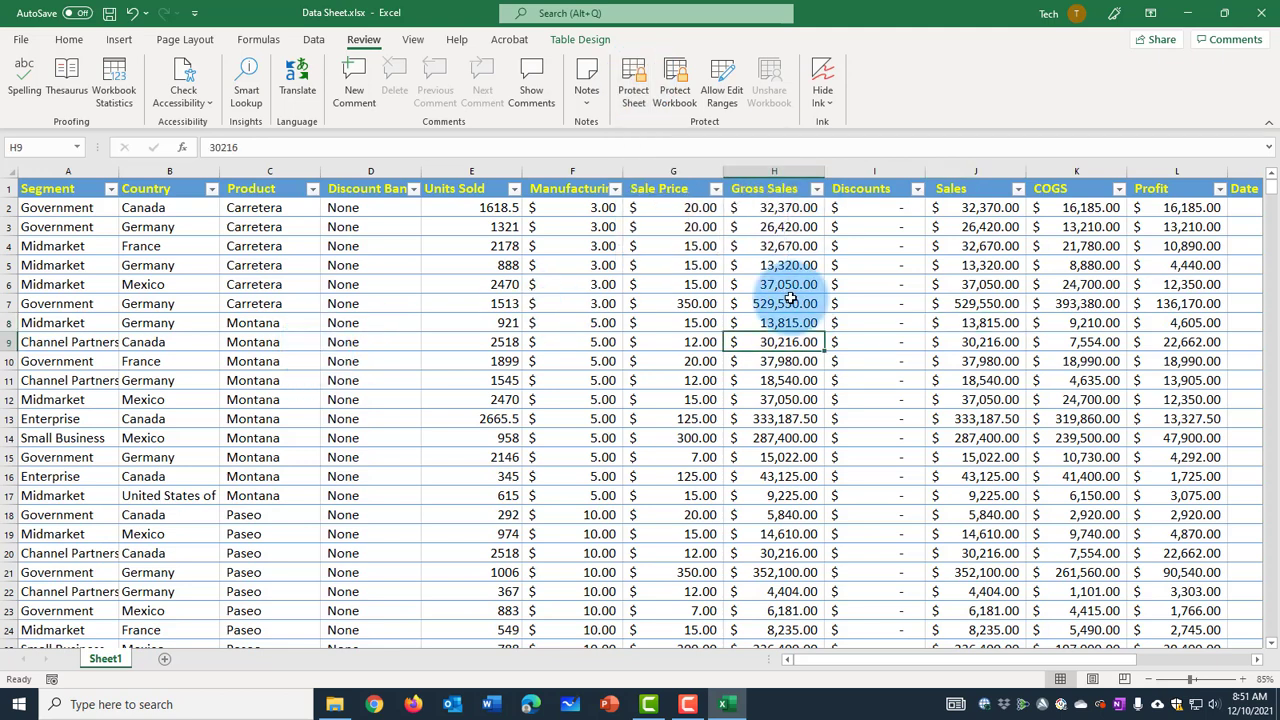
pyautogui.click(604, 303)
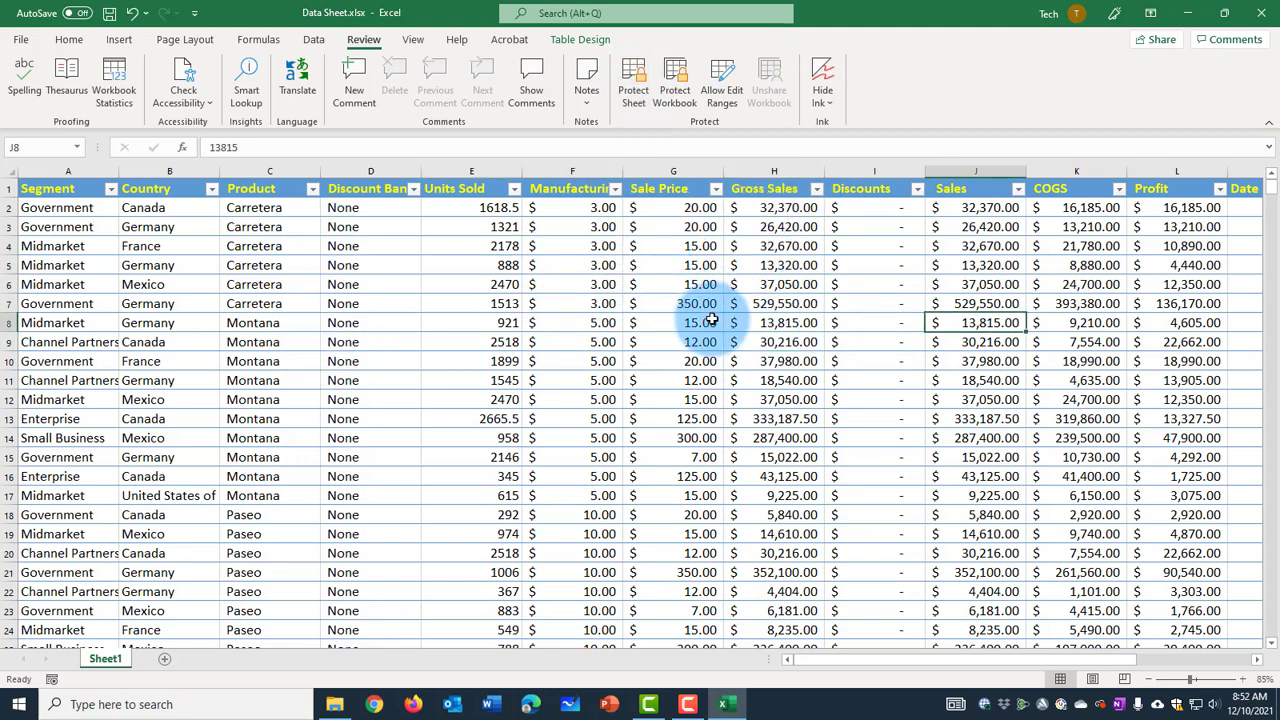
pyautogui.click(712, 303)
pyautogui.click(770, 317)
pyautogui.click(314, 343)
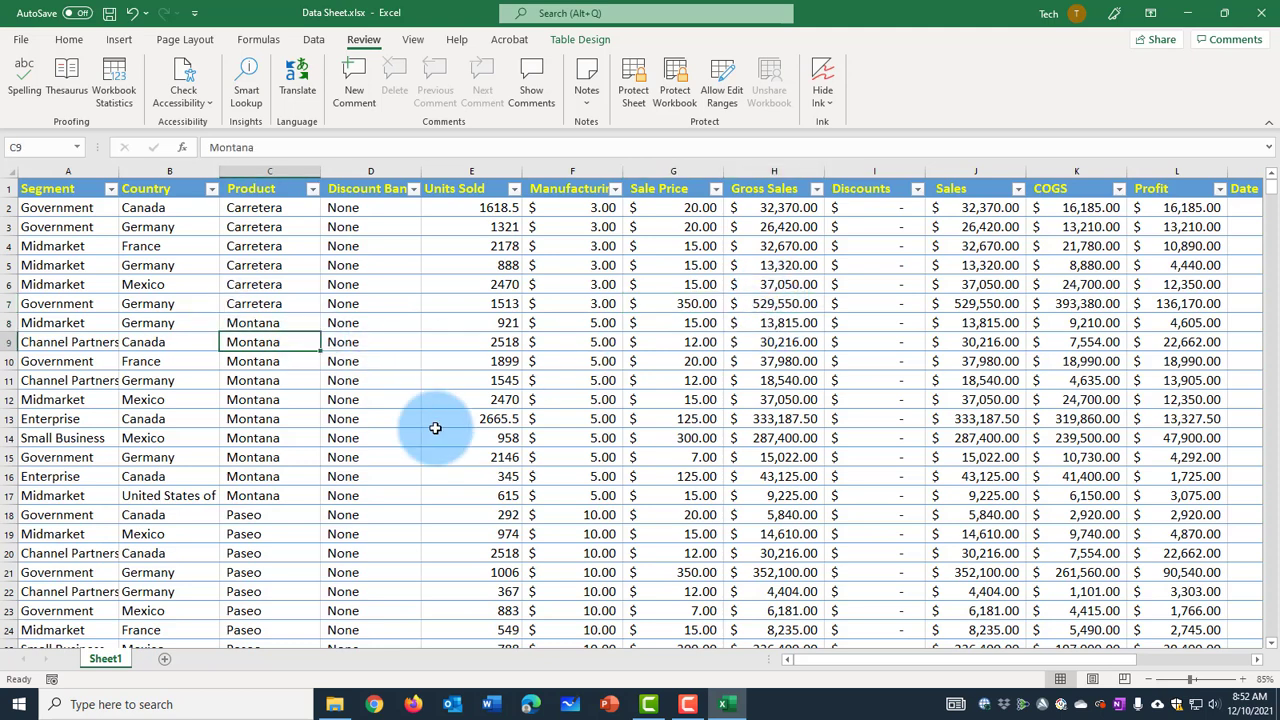
pyautogui.click(436, 429)
pyautogui.click(605, 416)
pyautogui.click(727, 415)
pyautogui.click(774, 476)
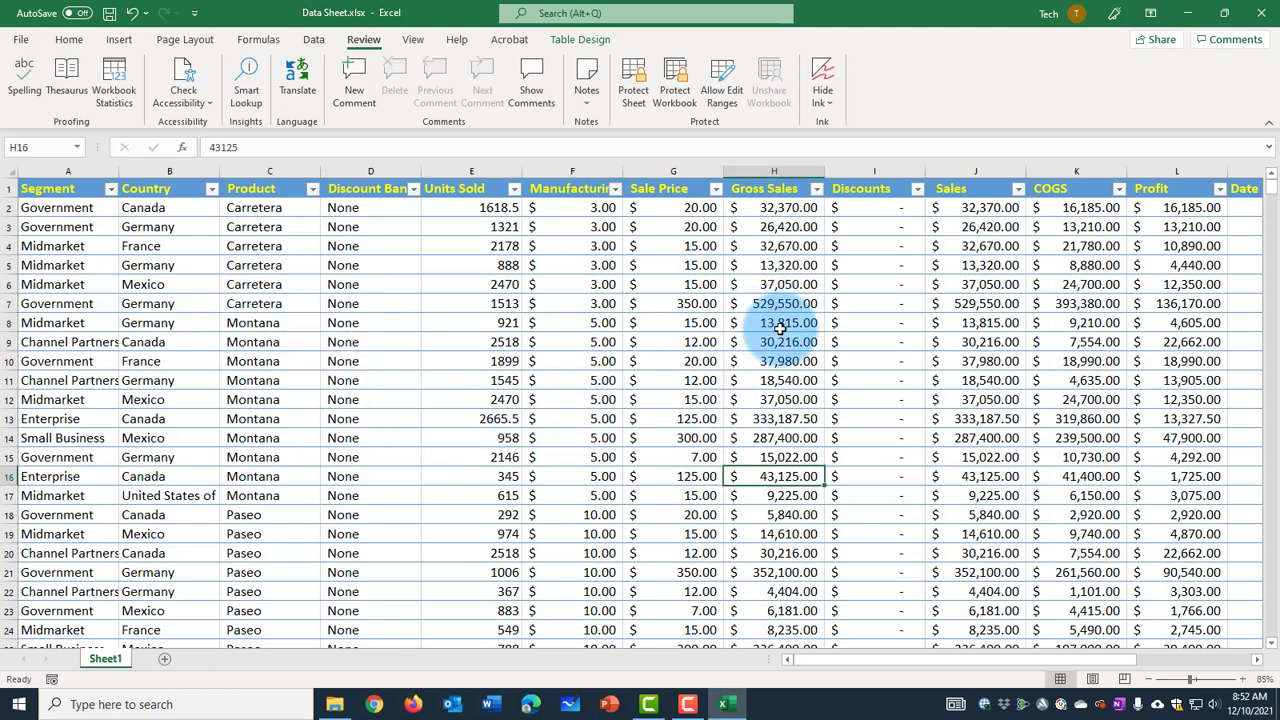